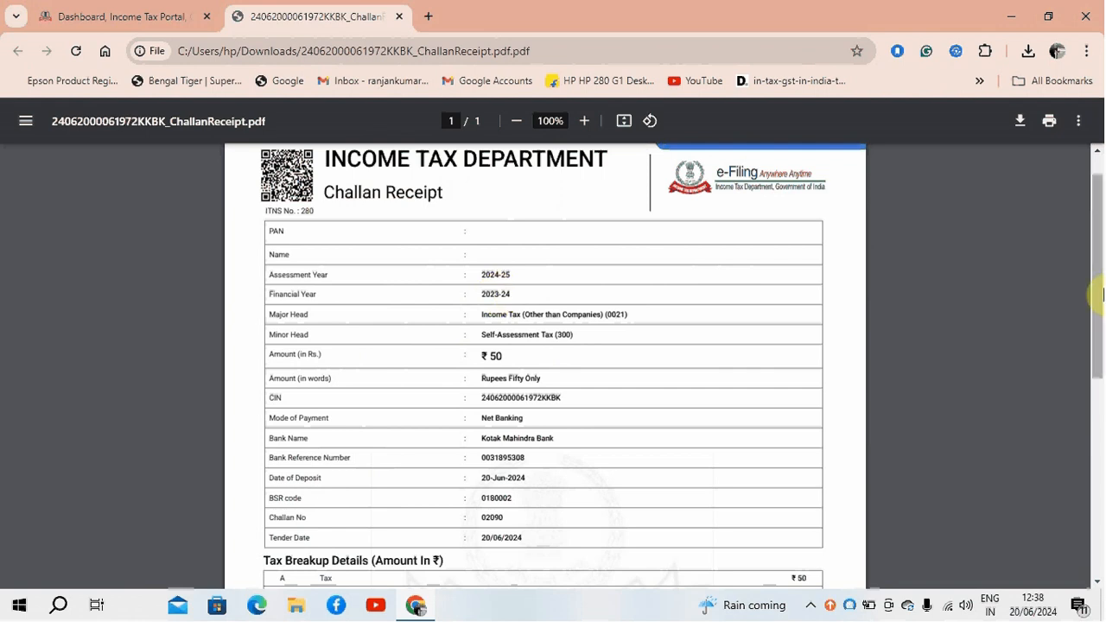
# Open the e-Pay Tax payment history, show the available actions for the 20-Jun-2024 self-assessment payment, and return to the dashboard
pyautogui.moveTo(1093, 284)
pyautogui.mouseDown()
pyautogui.moveTo(1097, 317)
pyautogui.moveTo(1092, 305)
pyautogui.mouseUp()
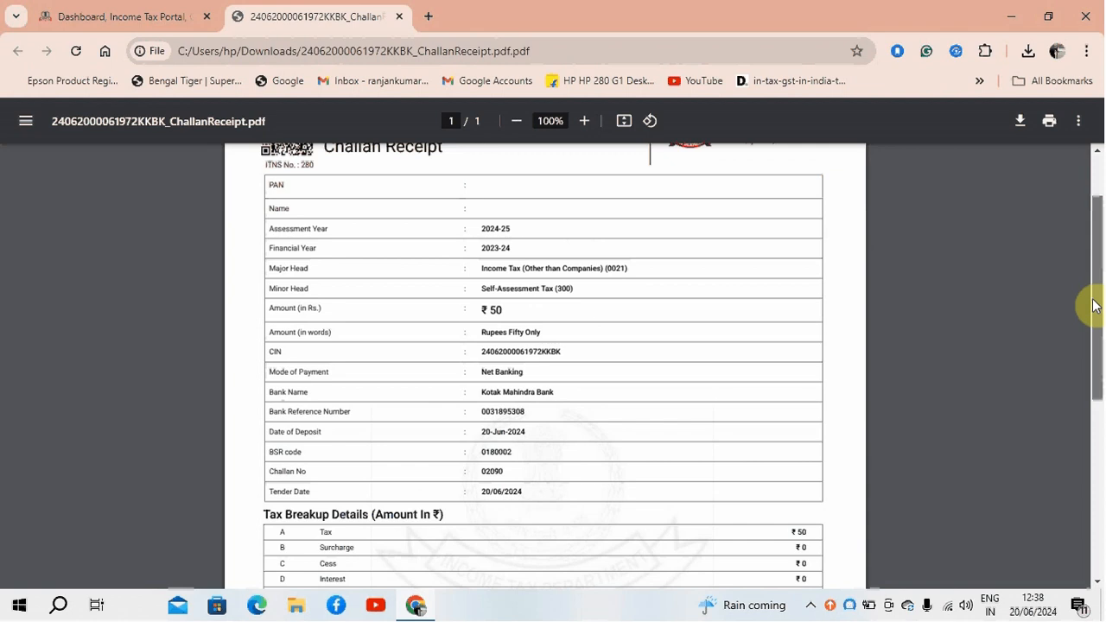
pyautogui.click(82, 10)
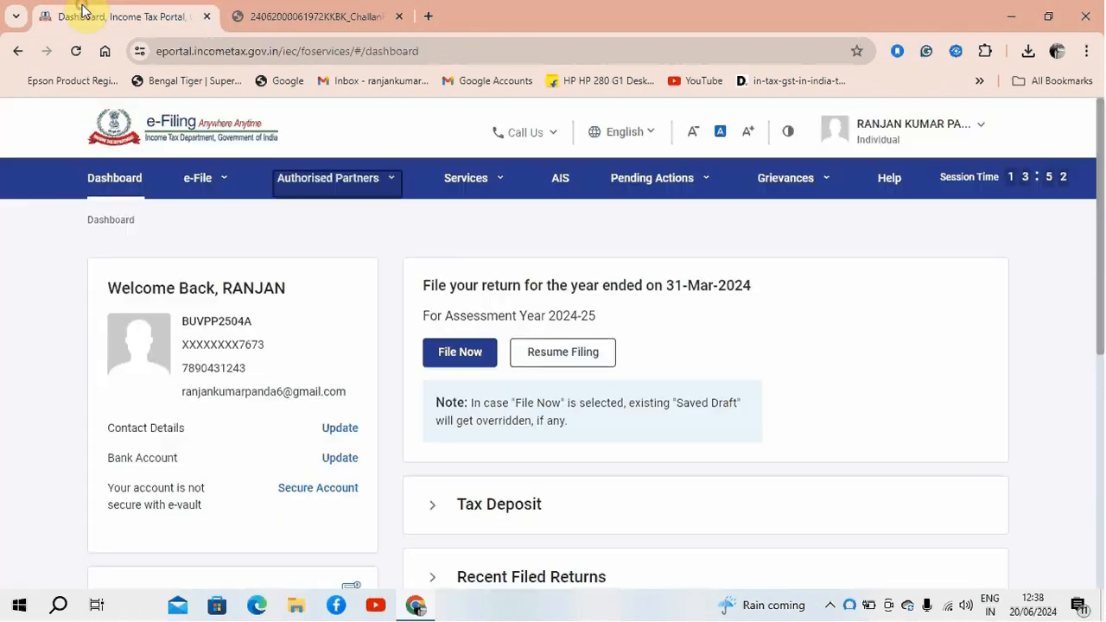
pyautogui.click(218, 181)
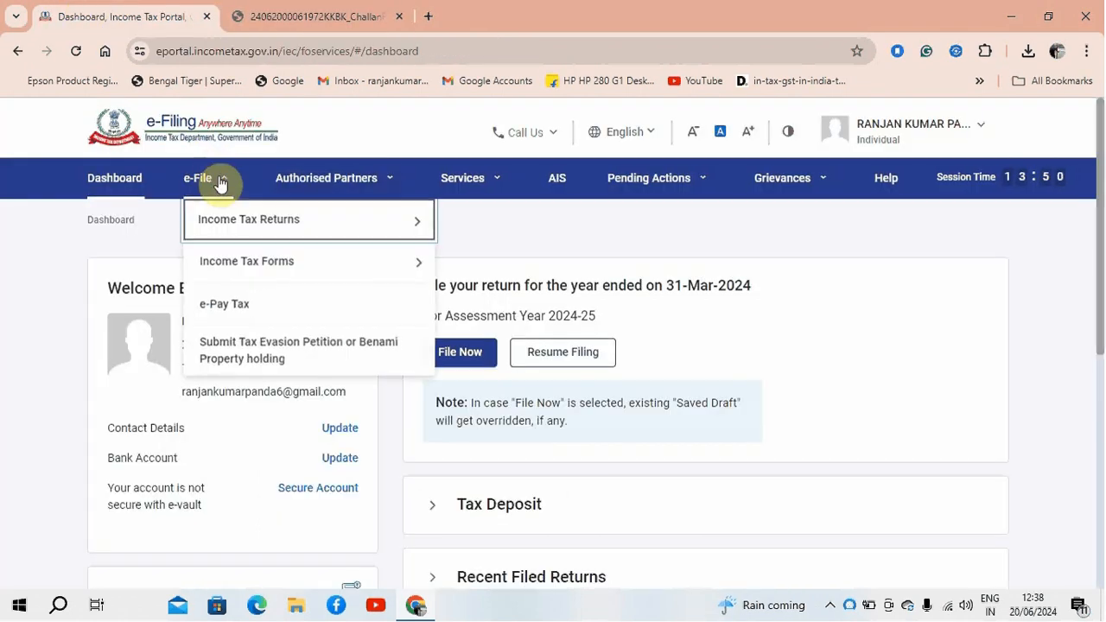
pyautogui.click(252, 305)
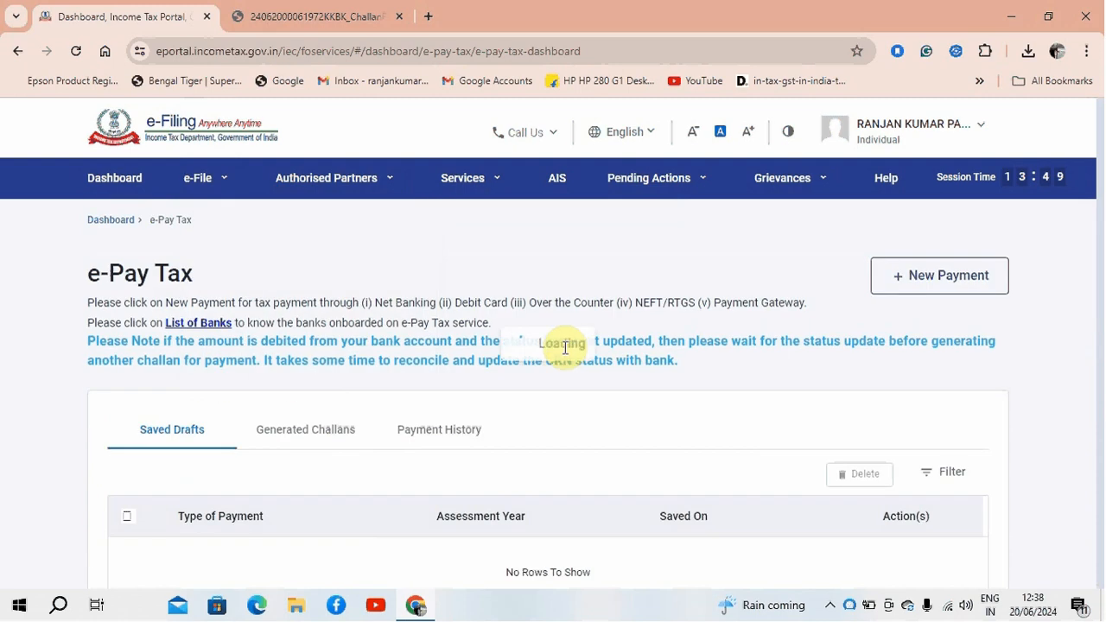
pyautogui.click(460, 434)
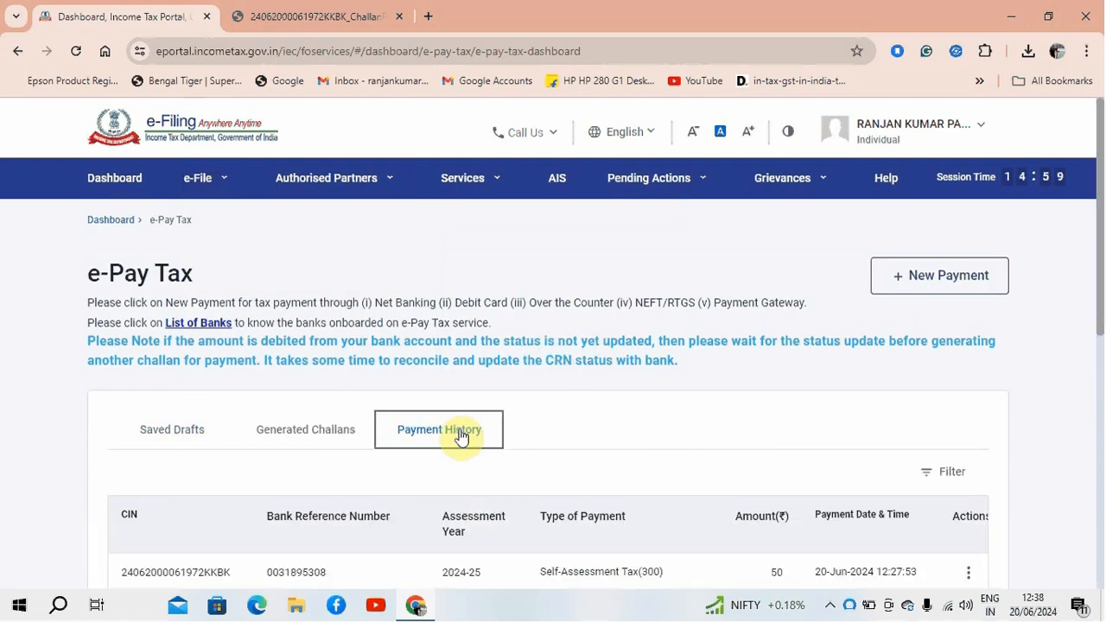
pyautogui.scroll(-2, 1017, 398)
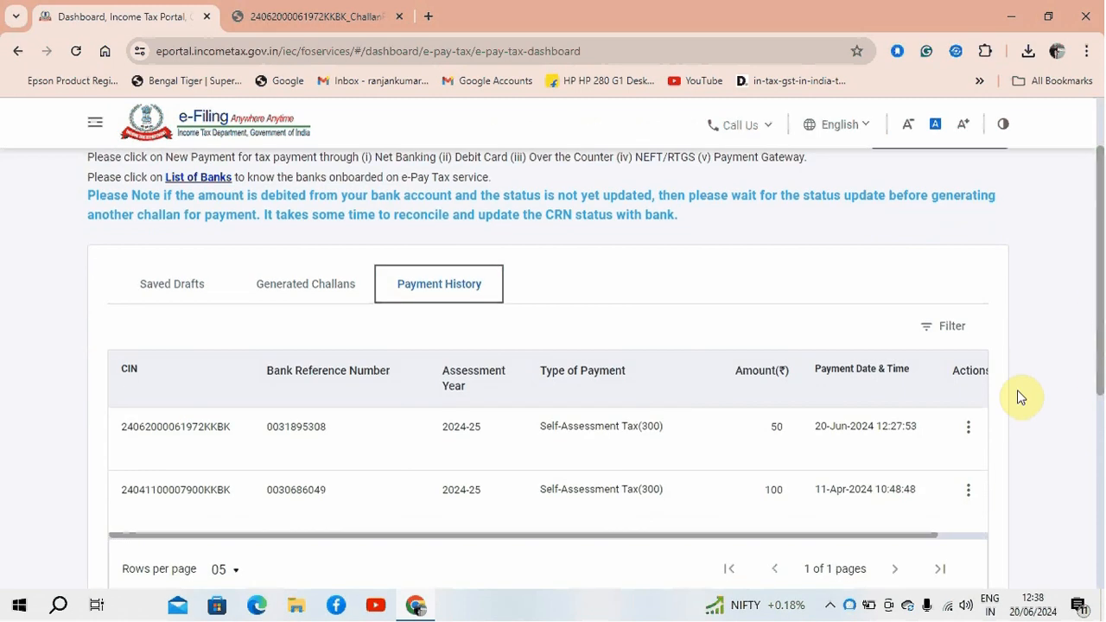
pyautogui.click(967, 425)
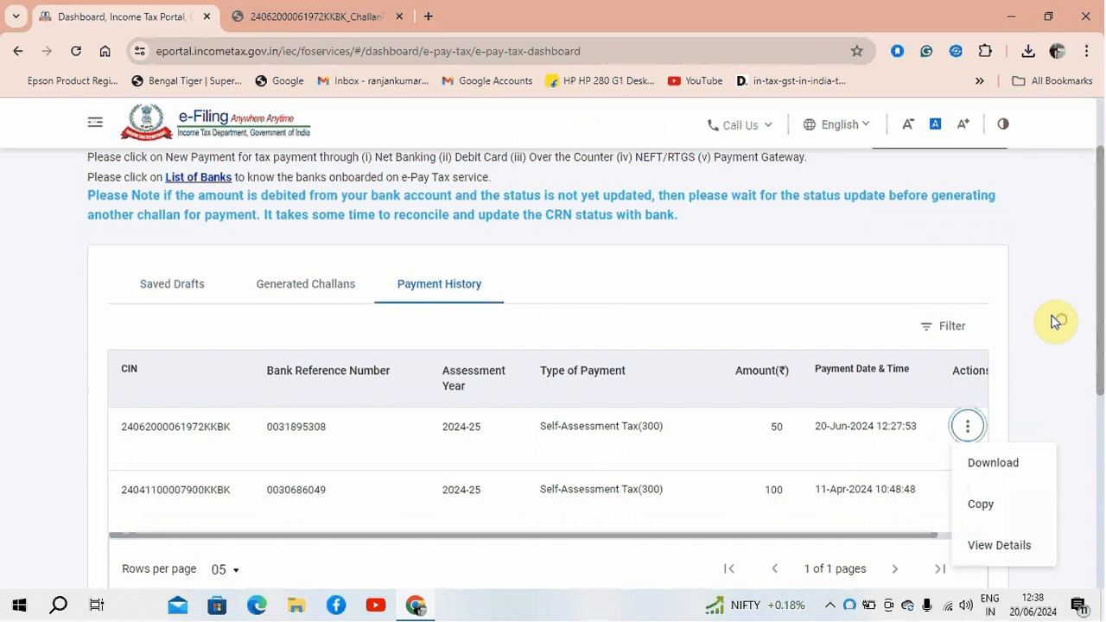
pyautogui.scroll(3, 279, 271)
pyautogui.click(126, 179)
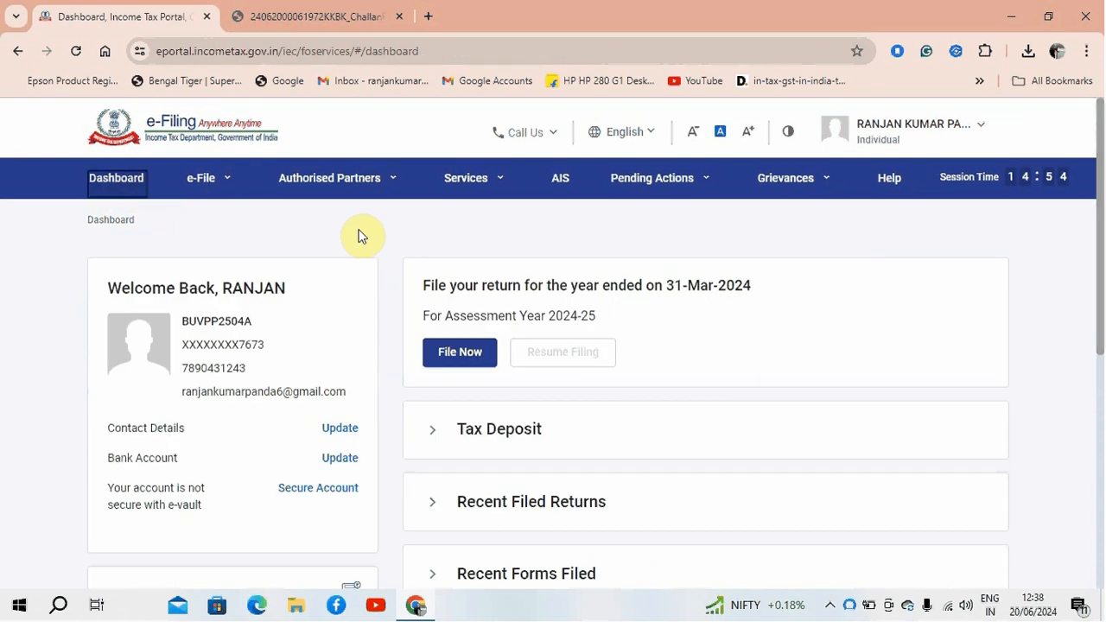
# Review the downloaded challan receipt's payment details, and return to the e-Filing dashboard
pyautogui.click(316, 15)
pyautogui.scroll(2, 1097, 337)
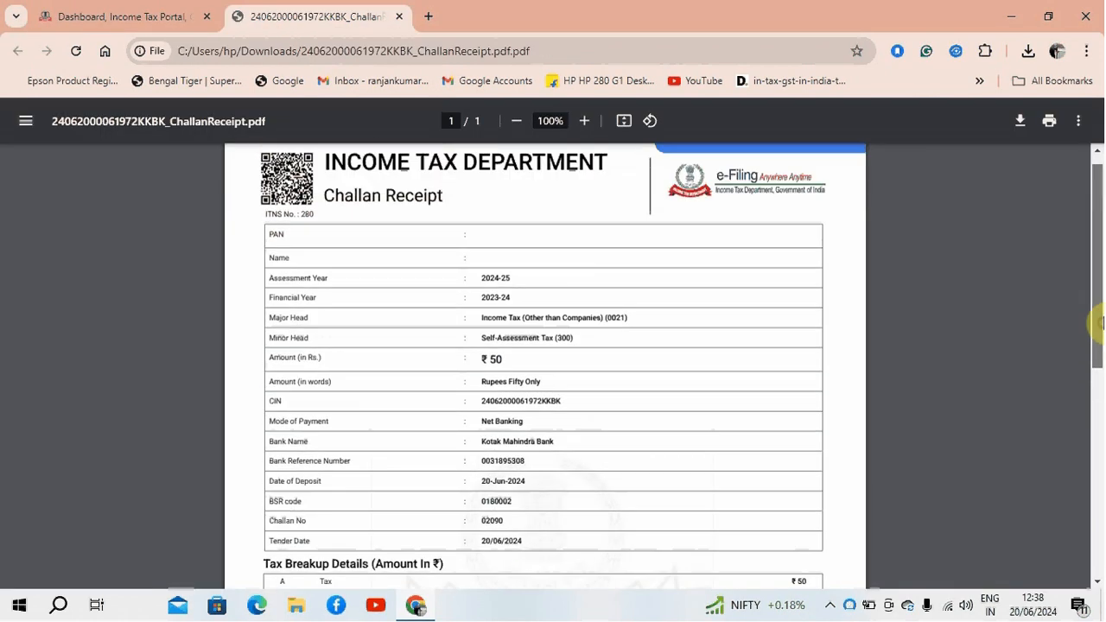
pyautogui.moveTo(1099, 322)
pyautogui.mouseDown()
pyautogui.moveTo(1094, 271)
pyautogui.moveTo(1094, 308)
pyautogui.mouseUp()
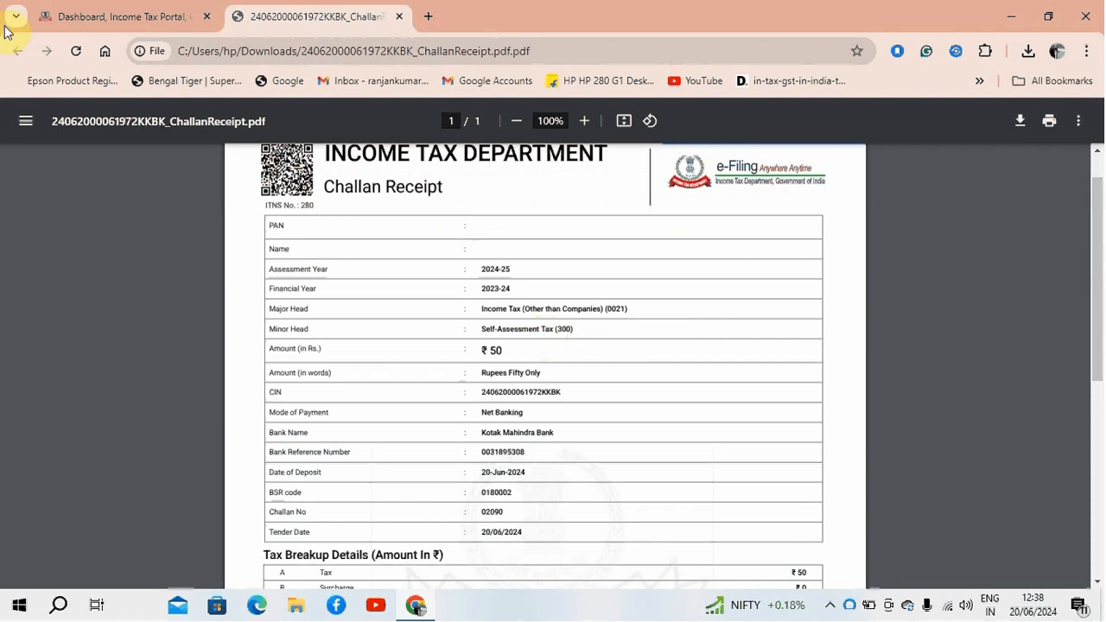
pyautogui.click(172, 12)
pyautogui.click(466, 178)
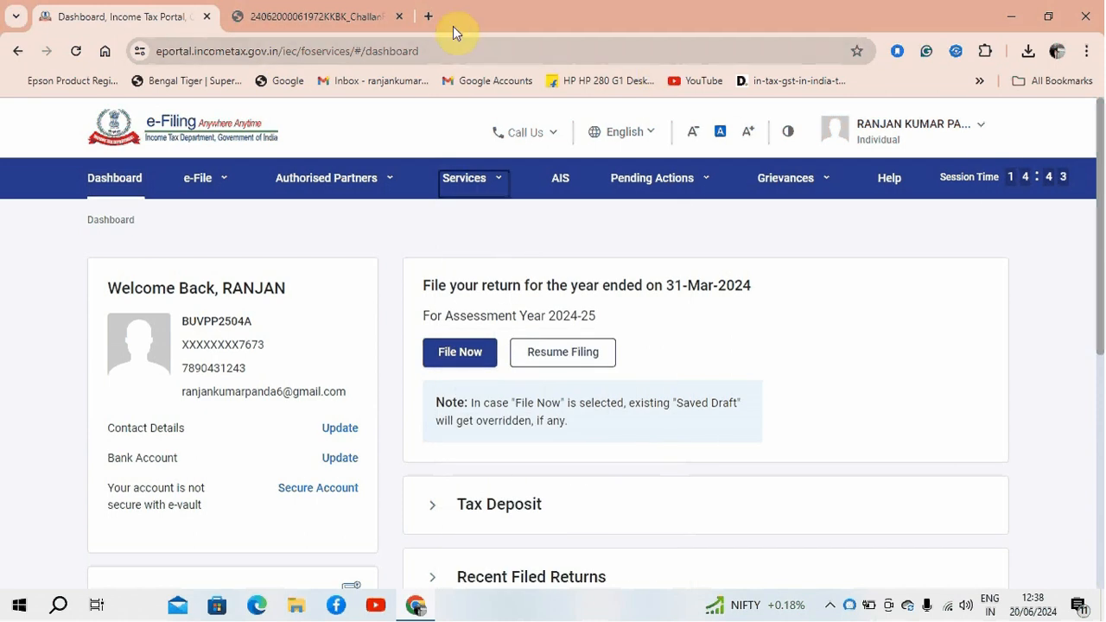
# Search the web for INCOME TAX in a new browser tab and open the Income Tax Department home page
pyautogui.click(428, 17)
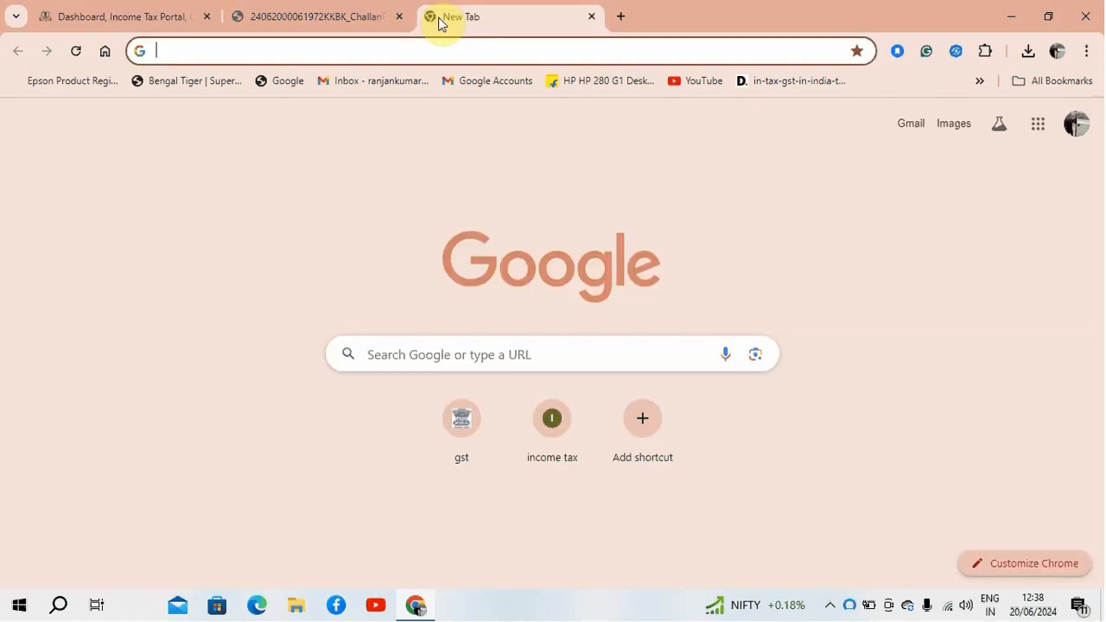
pyautogui.write('IN')
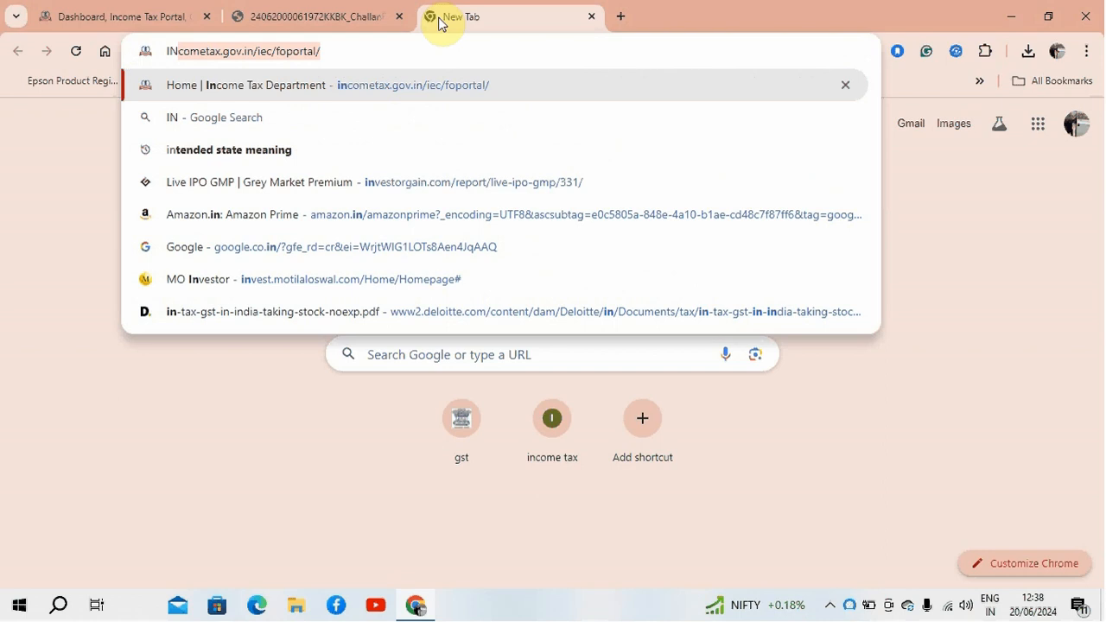
pyautogui.write('COME')
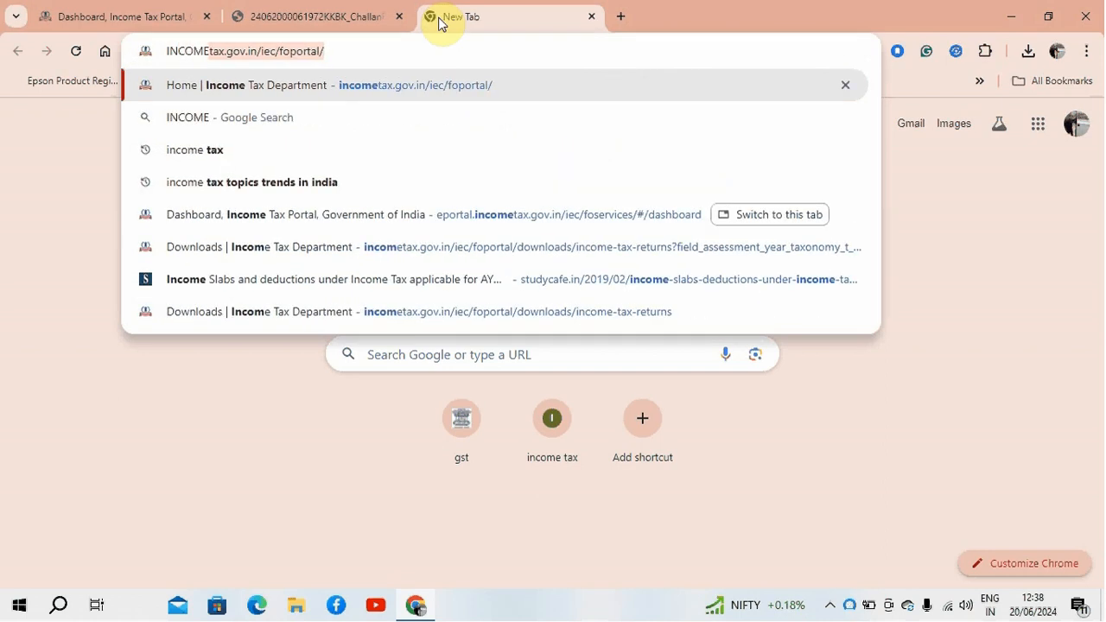
pyautogui.write(' TAX')
pyautogui.press('Return')
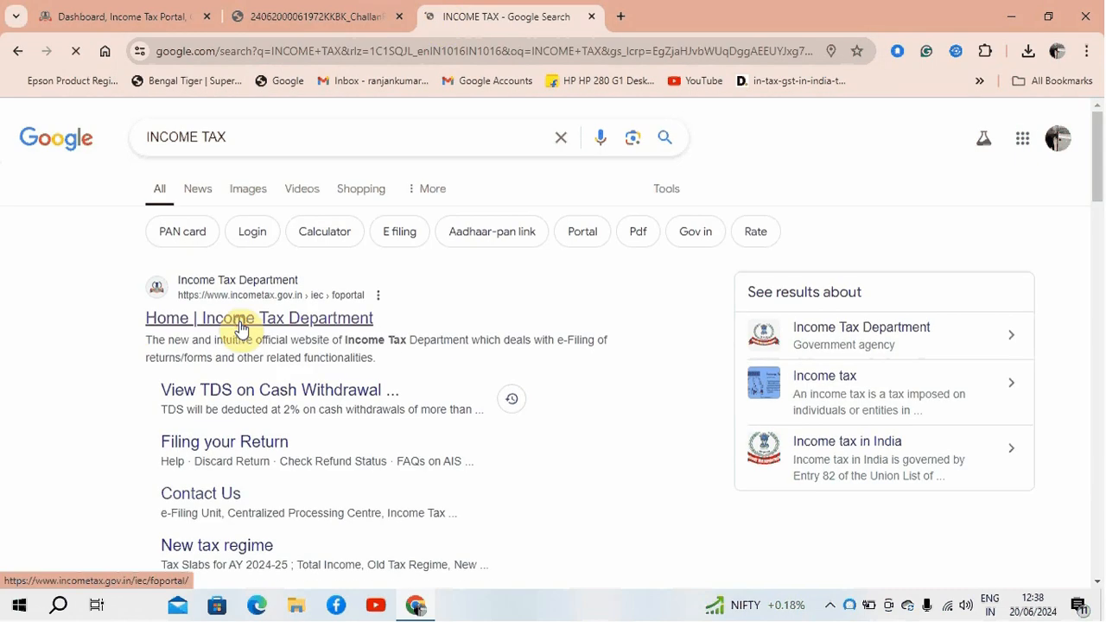
pyautogui.click(241, 327)
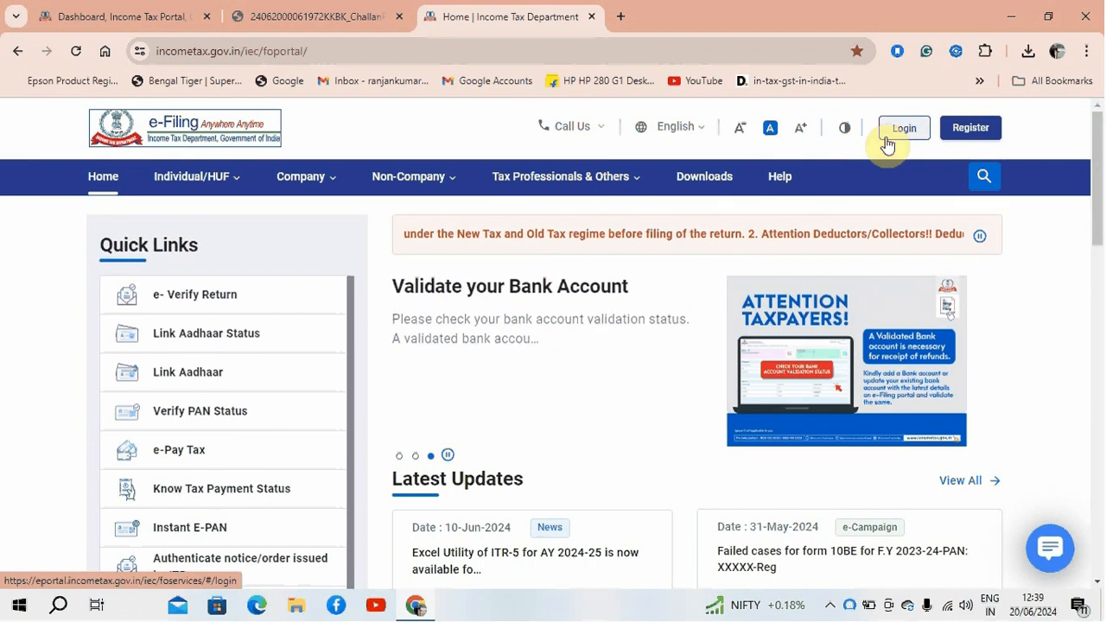
# Try to create a challan correction request from the logged-in e-Filing dashboard
pyautogui.click(121, 11)
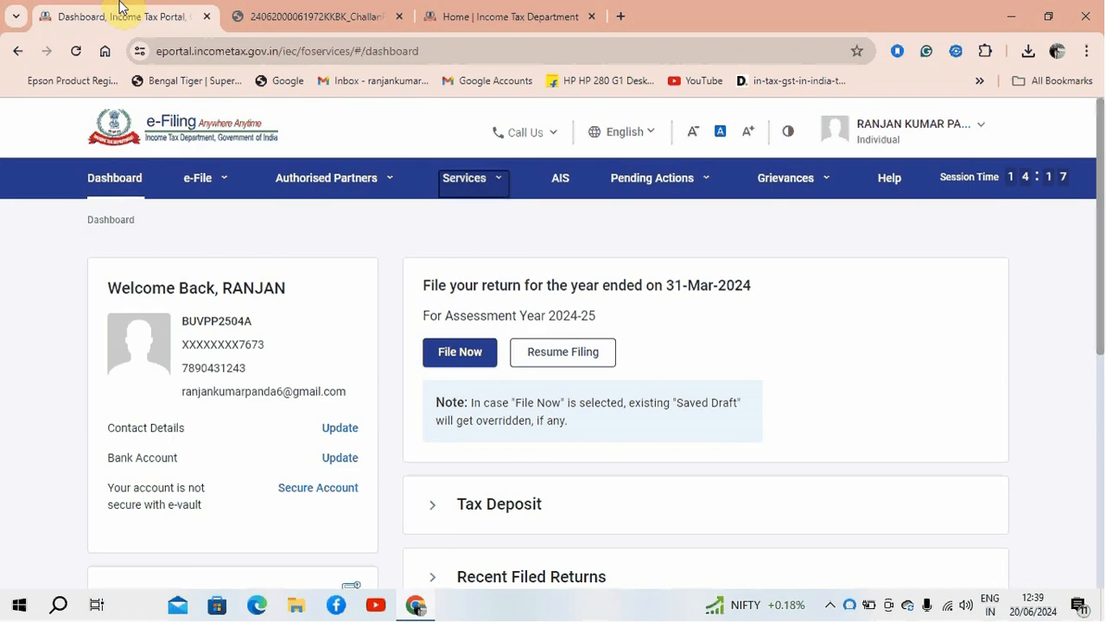
pyautogui.click(499, 183)
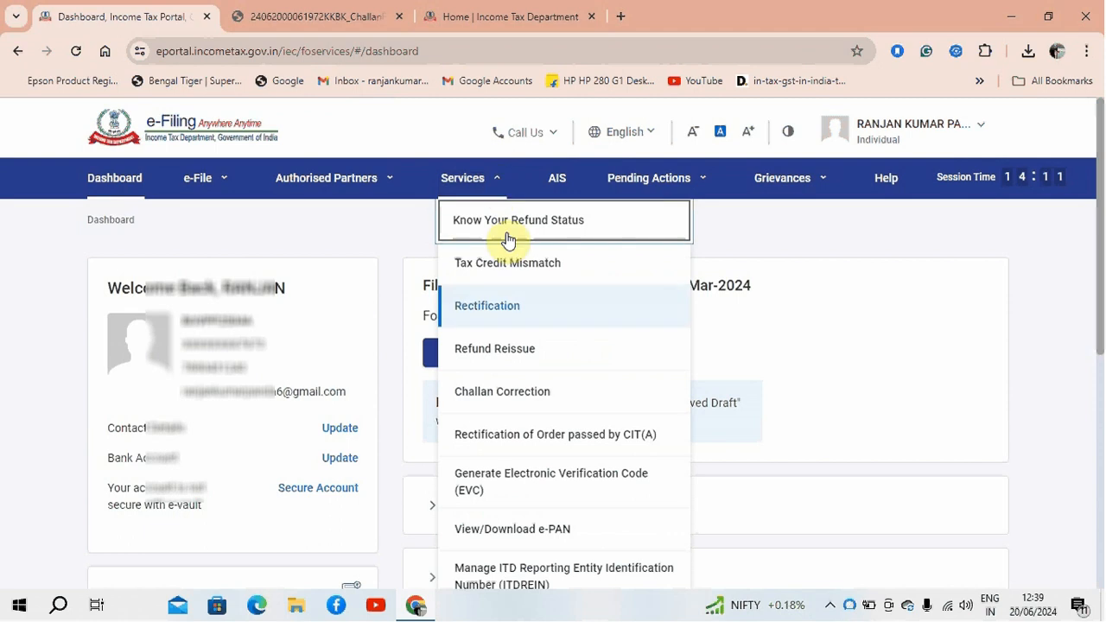
pyautogui.click(520, 398)
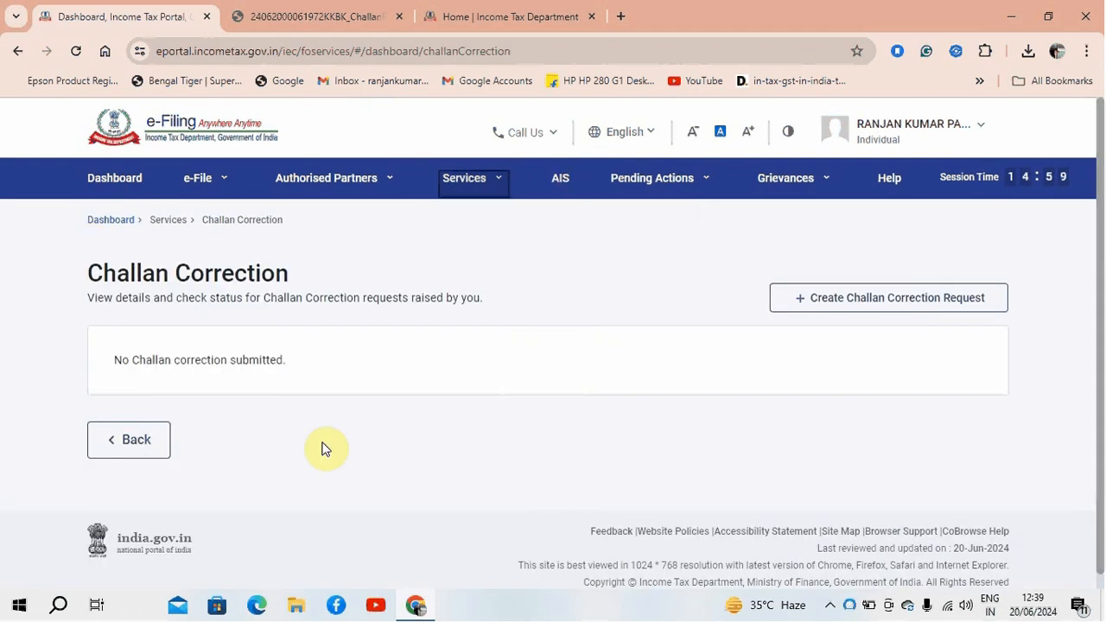
pyautogui.click(845, 313)
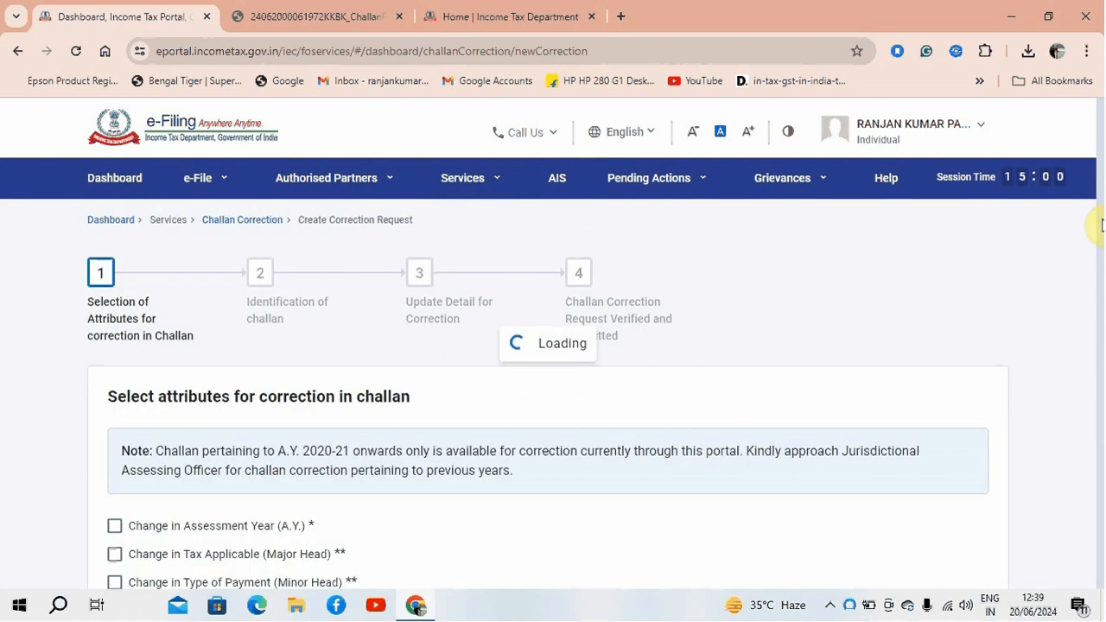
pyautogui.scroll(-1, 1100, 223)
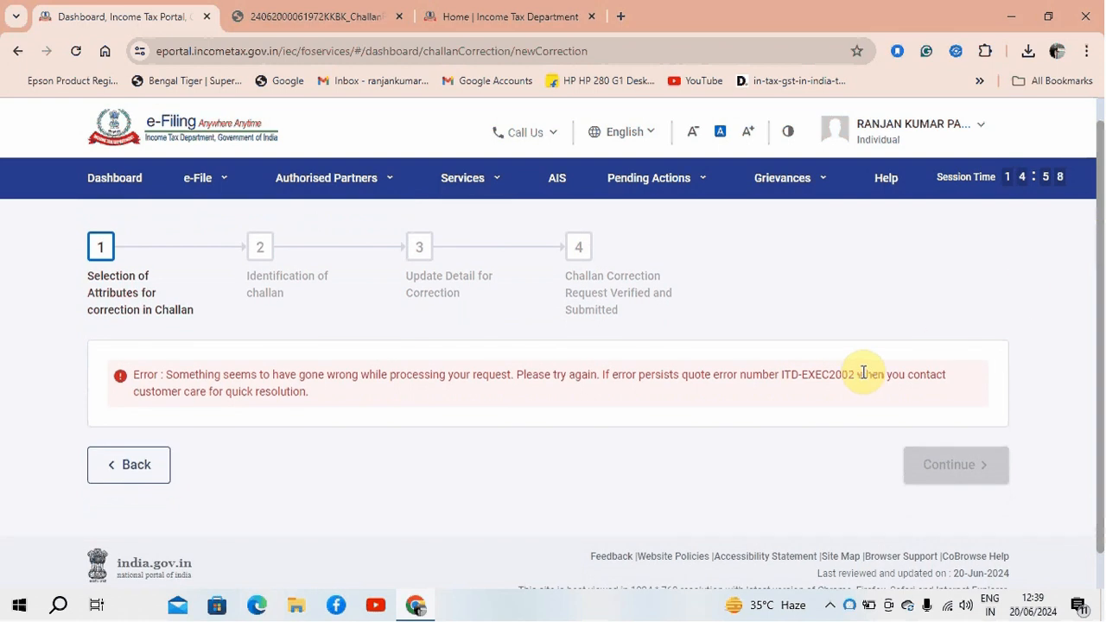
# Return to the dashboard, reopen the Challan Correction service and start a new correction request
pyautogui.click(112, 178)
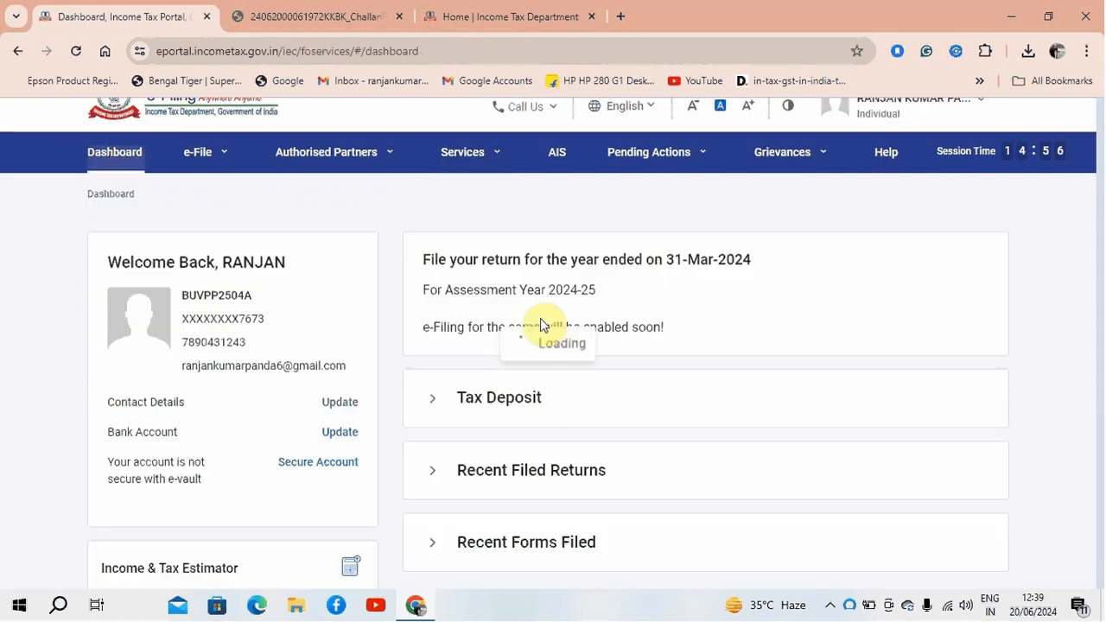
pyautogui.click(209, 178)
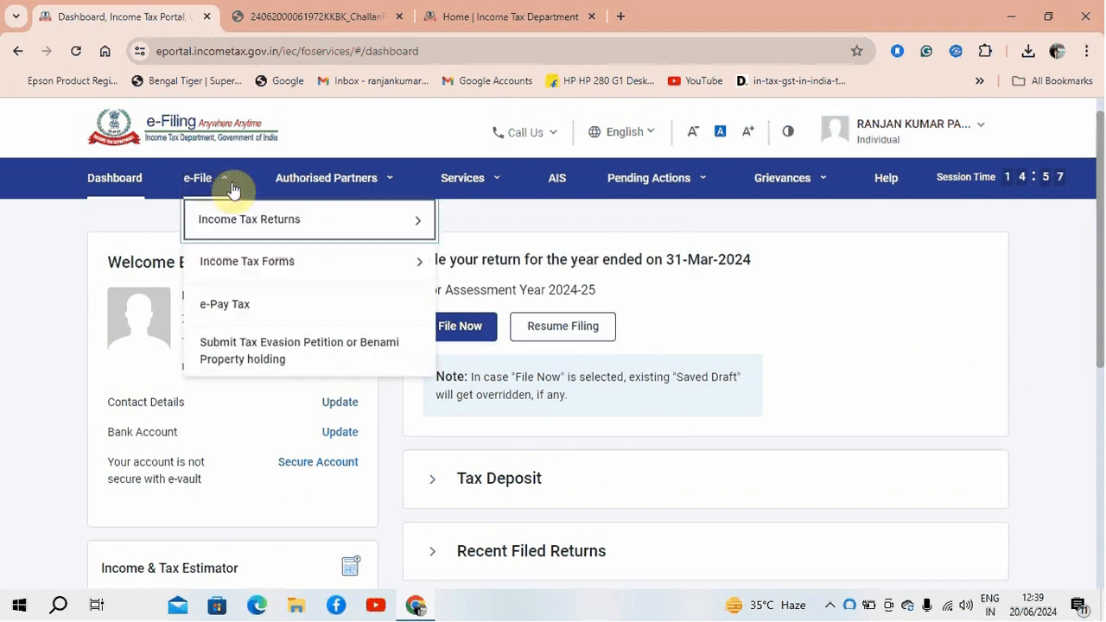
pyautogui.click(460, 180)
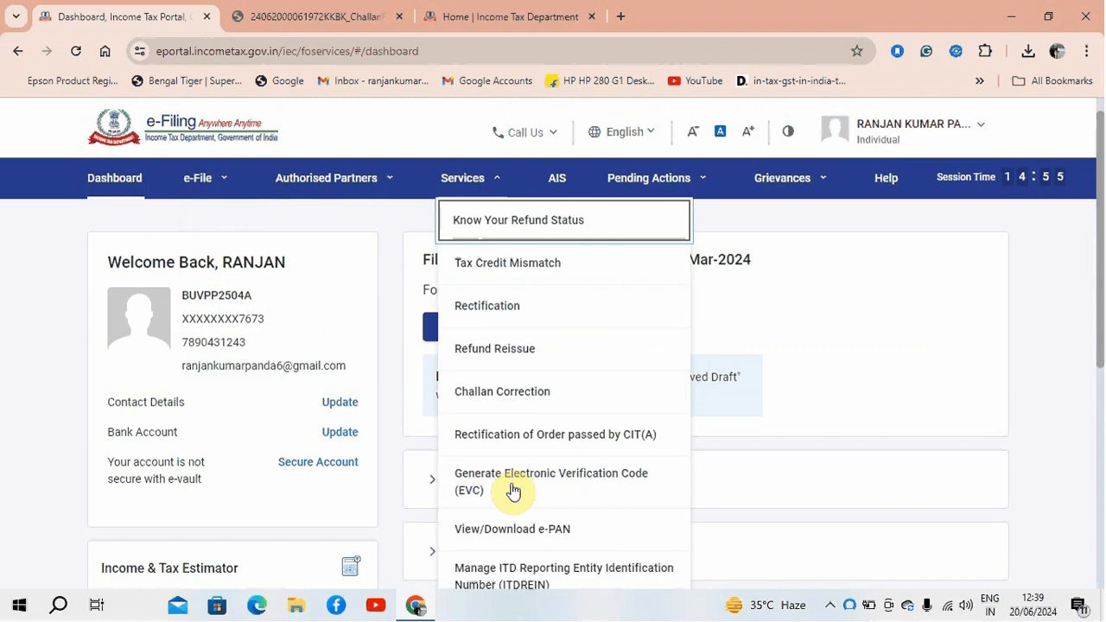
pyautogui.click(525, 399)
pyautogui.click(870, 282)
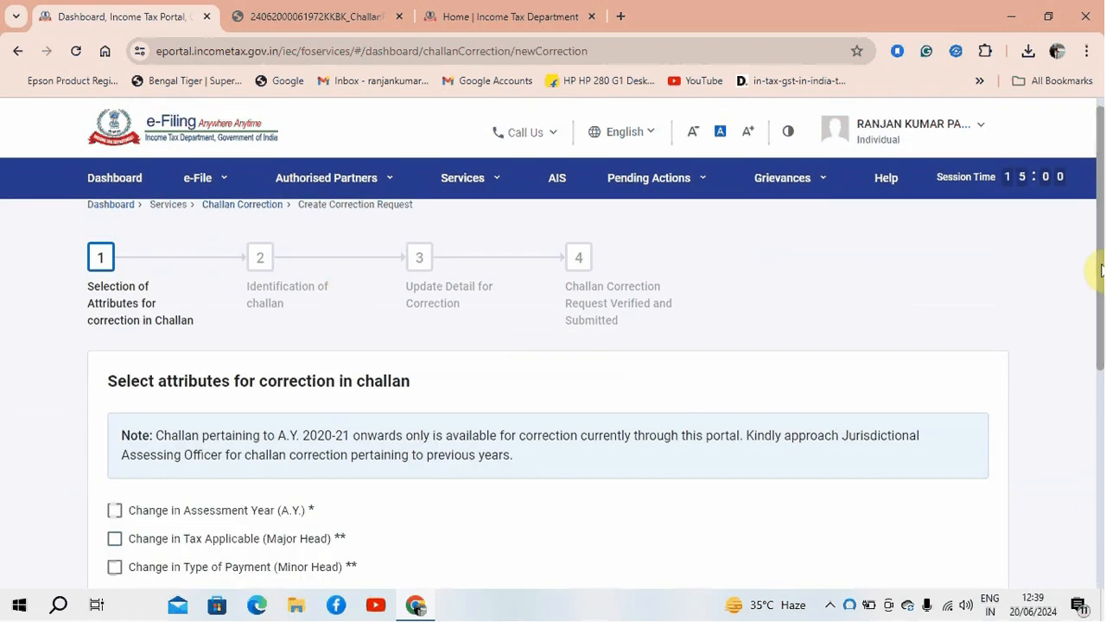
# Highlight A.Y. 2020-21 in the eligibility note and select Change in Assessment Year (A.Y.) as the attribute for correction
pyautogui.scroll(-2, 1097, 272)
pyautogui.moveTo(1102, 307)
pyautogui.mouseDown()
pyautogui.moveTo(1101, 318)
pyautogui.moveTo(1094, 302)
pyautogui.mouseUp()
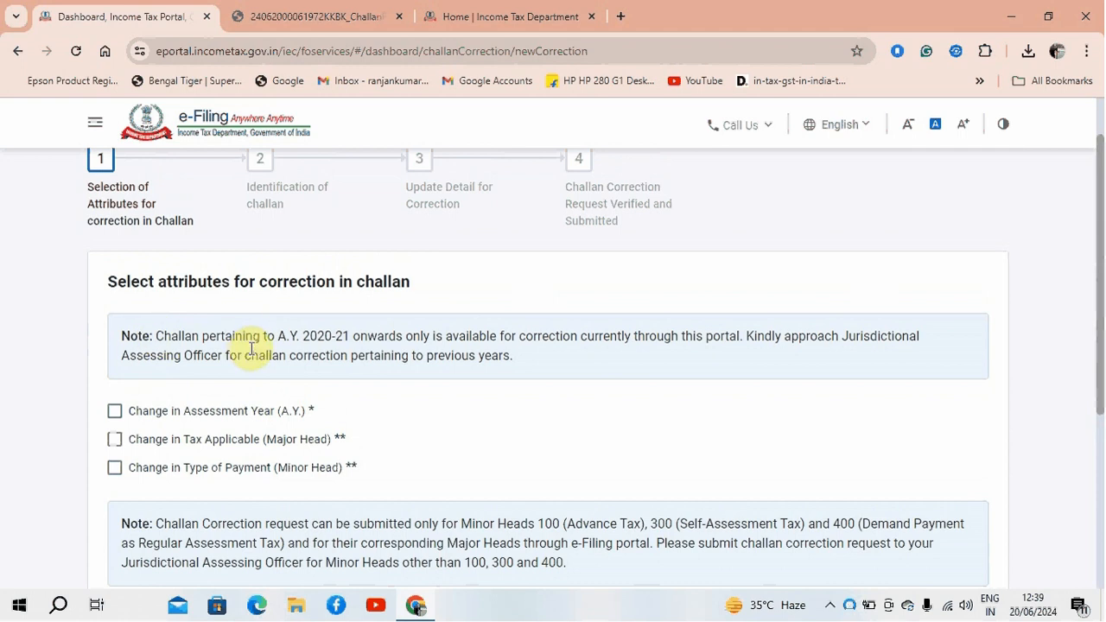
pyautogui.moveTo(277, 337); pyautogui.dragTo(349, 338)
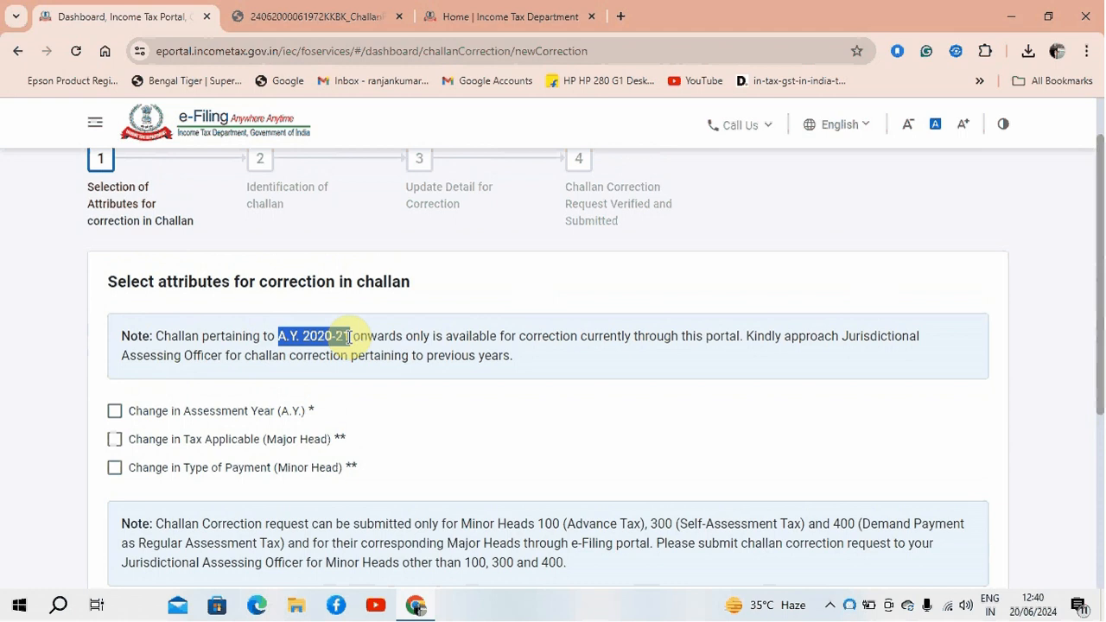
pyautogui.moveTo(348, 338); pyautogui.dragTo(351, 338)
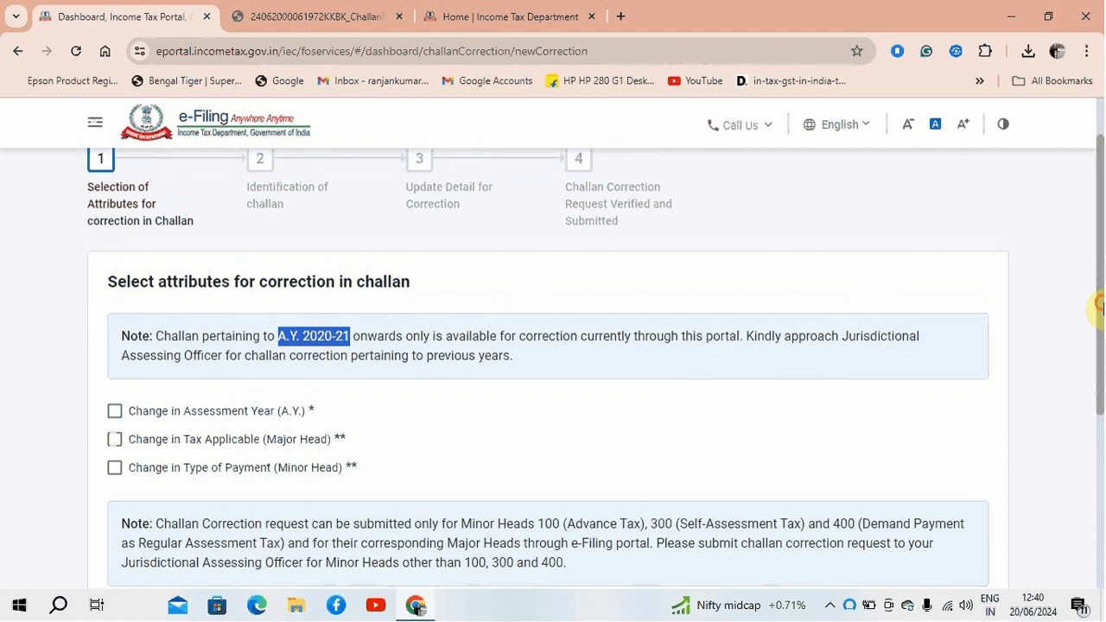
pyautogui.moveTo(1099, 304); pyautogui.dragTo(1096, 402)
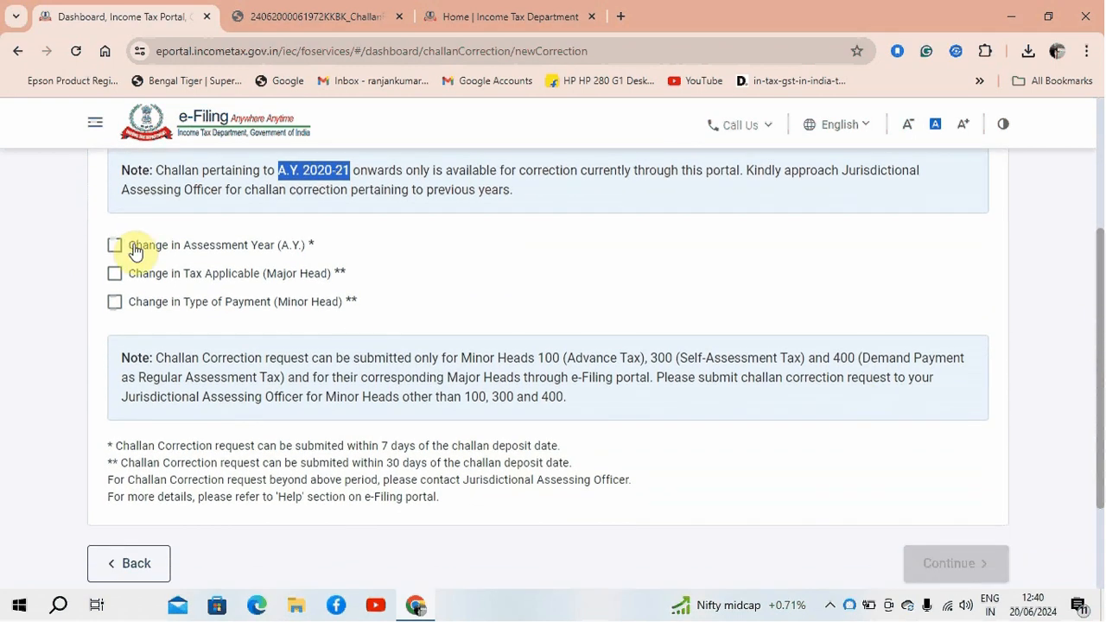
pyautogui.click(269, 247)
# Highlight the assessment year and major head values in the challan receipt for comparison with the correction attributes, and return to the correction request
pyautogui.click(316, 12)
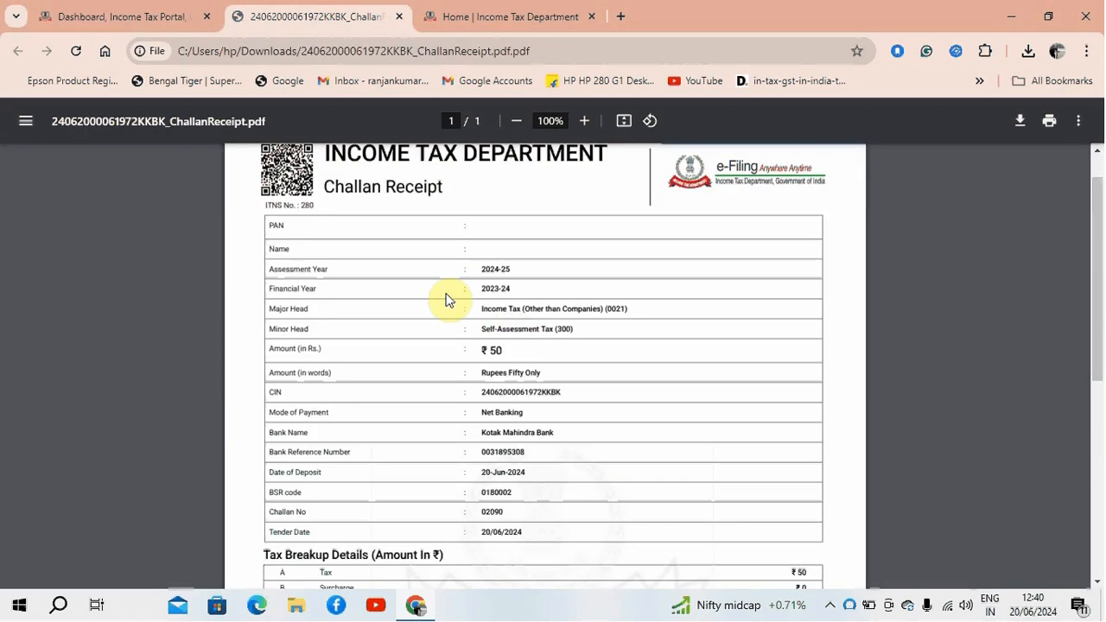
pyautogui.moveTo(471, 273); pyautogui.dragTo(521, 270)
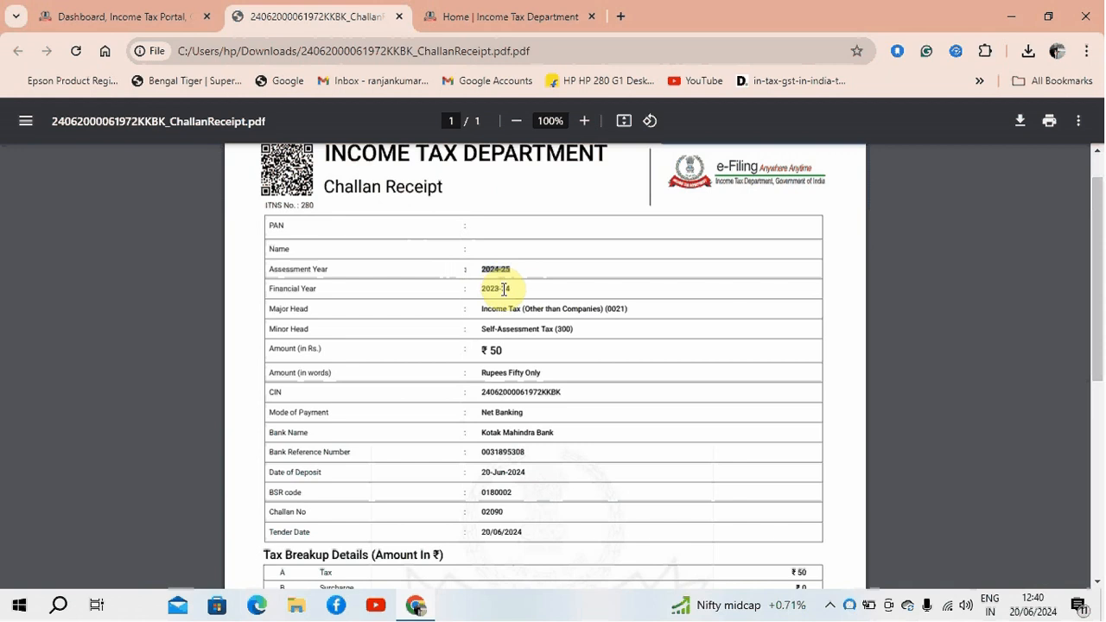
pyautogui.click(160, 10)
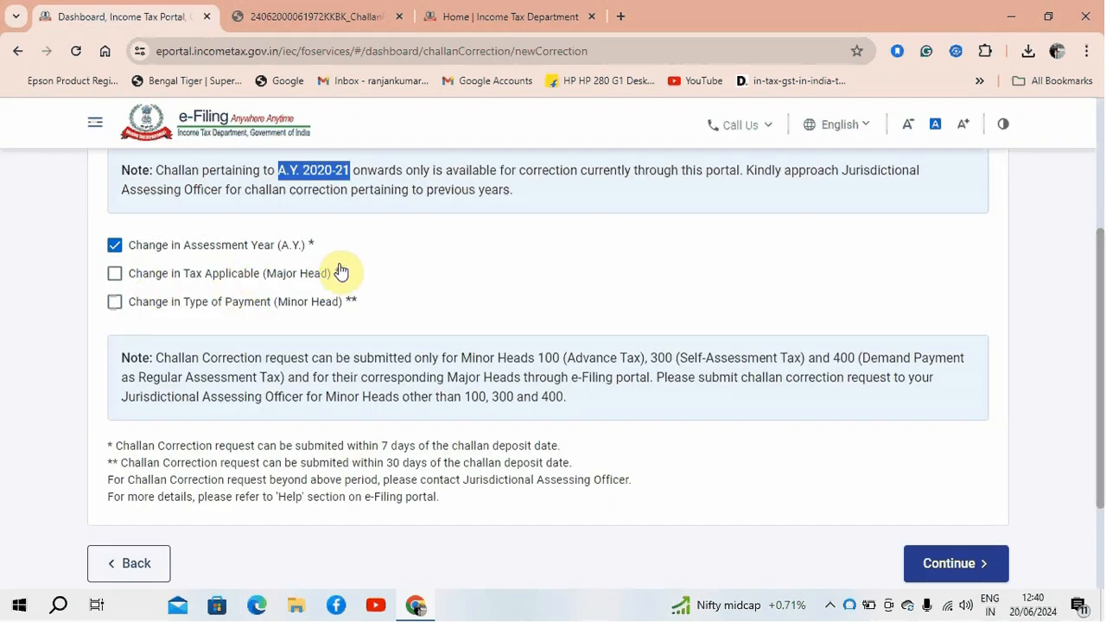
pyautogui.click(353, 8)
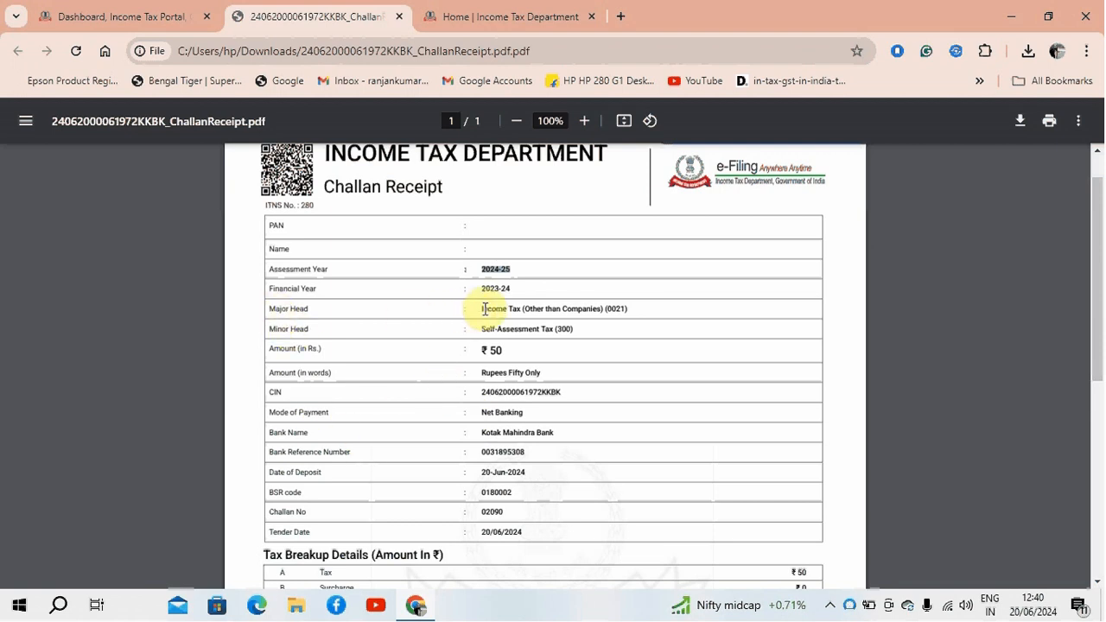
pyautogui.moveTo(481, 309); pyautogui.dragTo(627, 309)
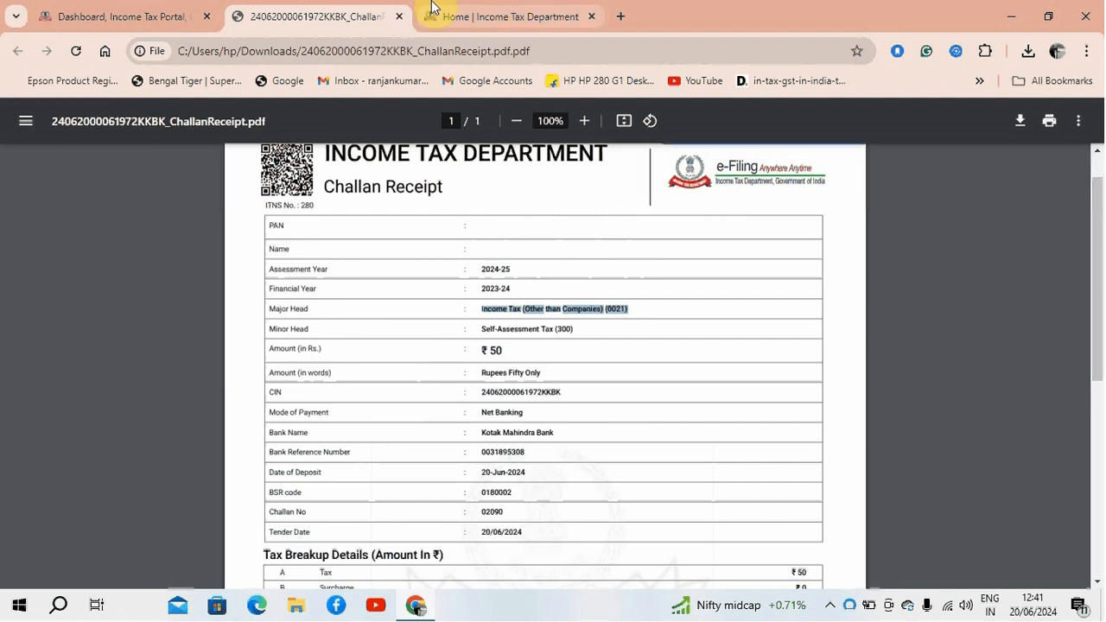
pyautogui.click(86, 9)
pyautogui.scroll(4, 518, 336)
pyautogui.moveTo(185, 186)
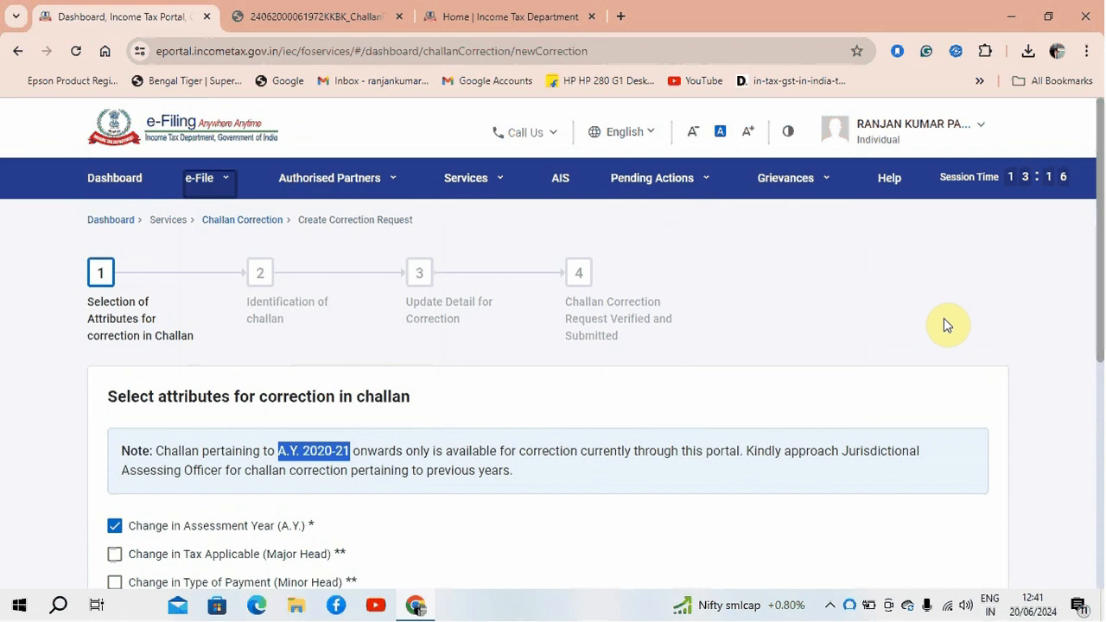
# Highlight the minor head value in the challan receipt for comparison with the correction attributes, and return to the correction request
pyautogui.click(262, 20)
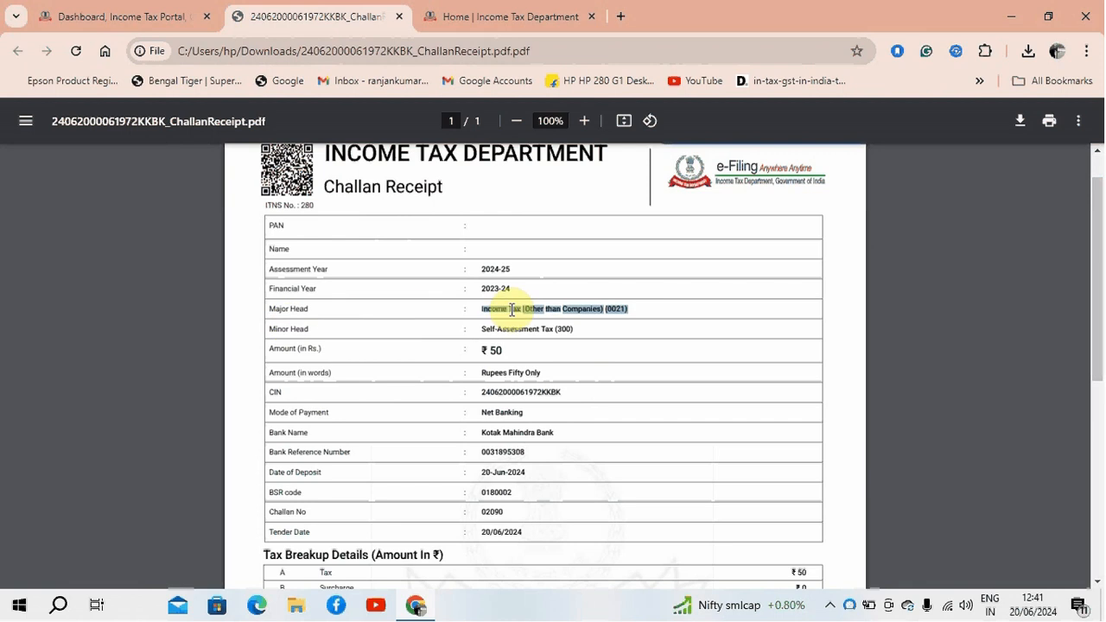
pyautogui.click(110, 8)
pyautogui.scroll(-3, 1083, 259)
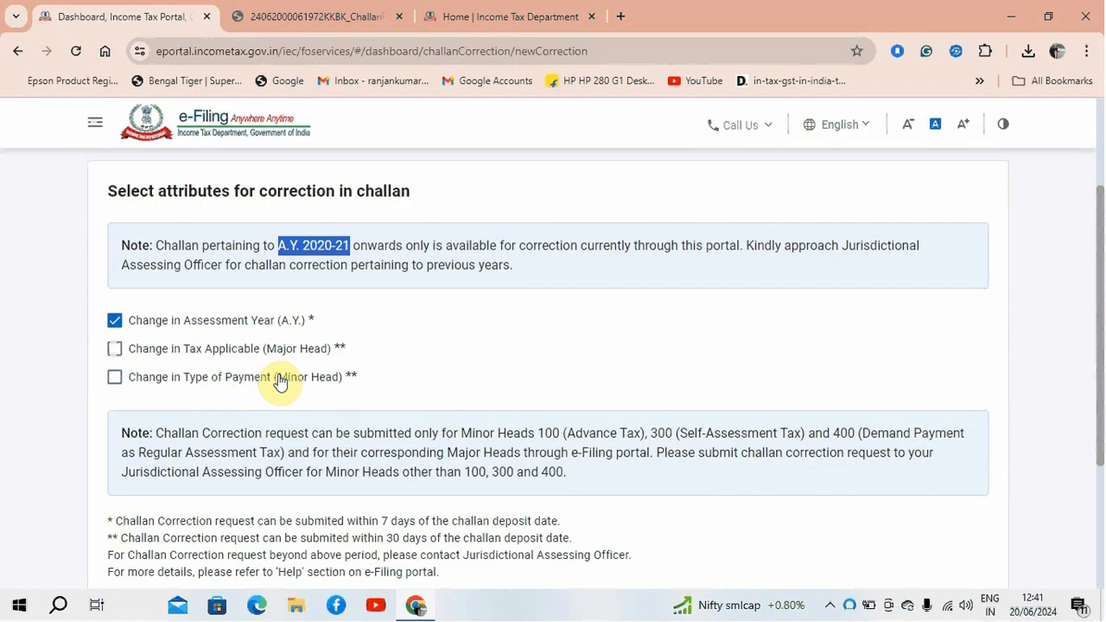
pyautogui.click(302, 21)
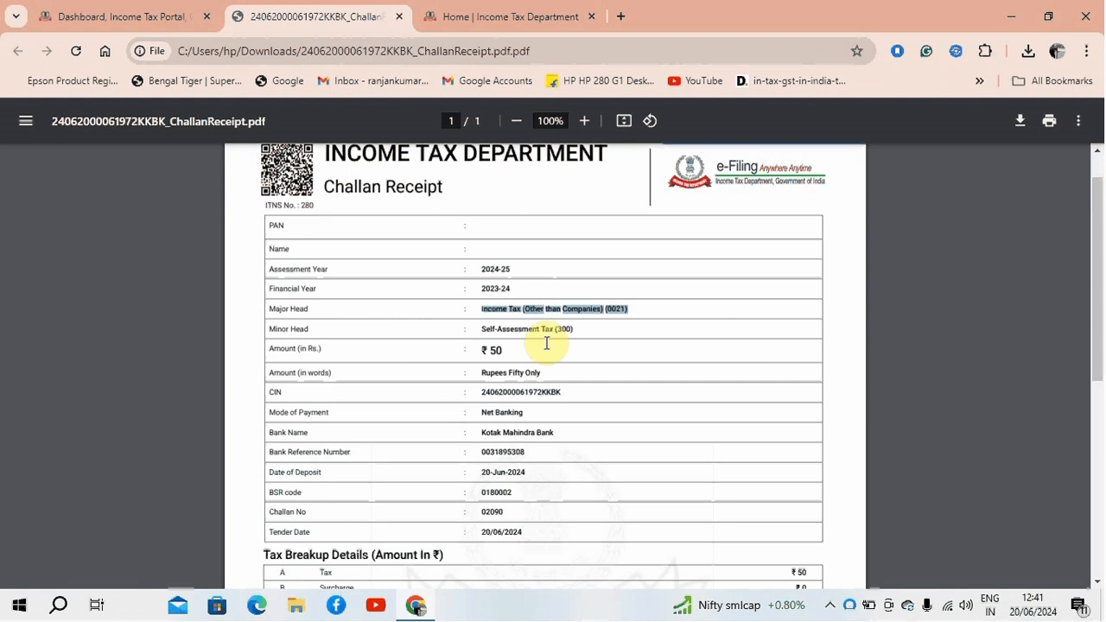
pyautogui.moveTo(481, 329); pyautogui.dragTo(577, 333)
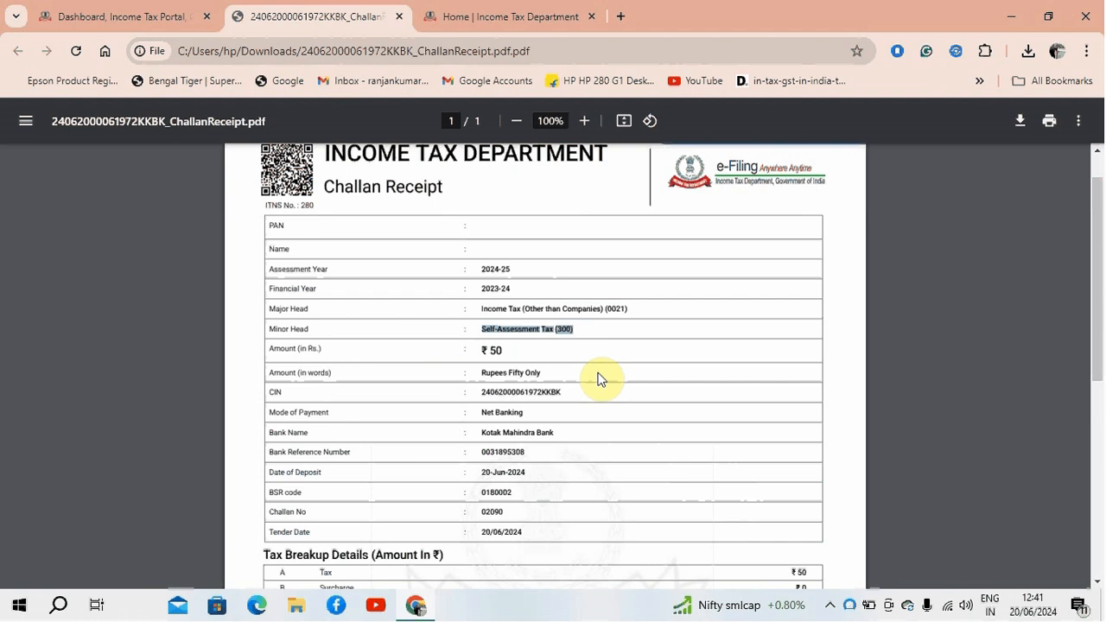
pyautogui.click(91, 12)
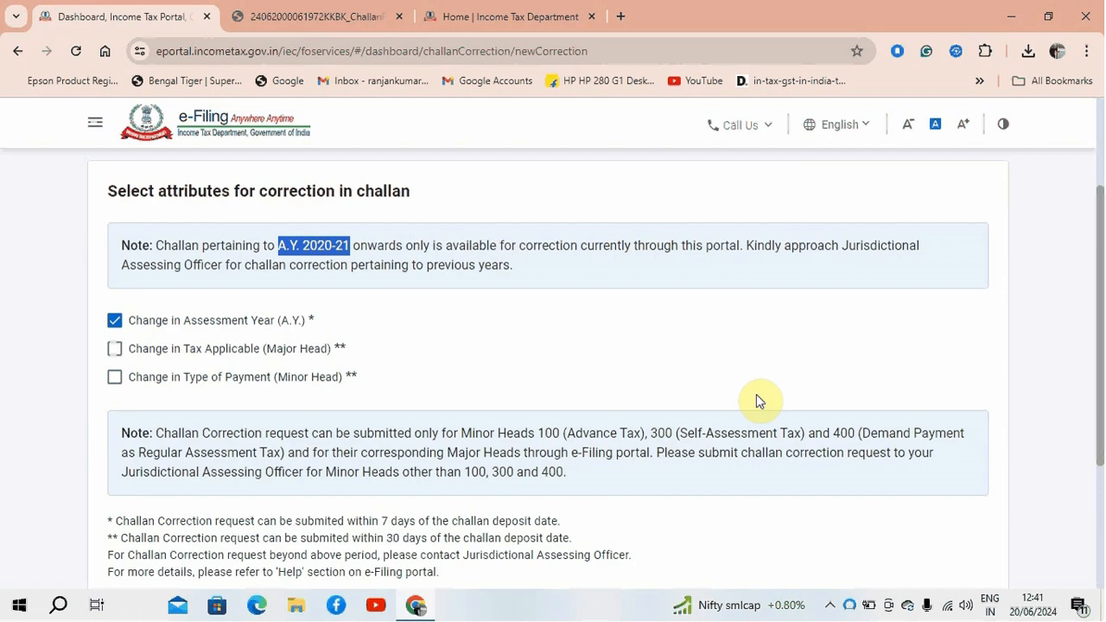
pyautogui.click(1071, 287)
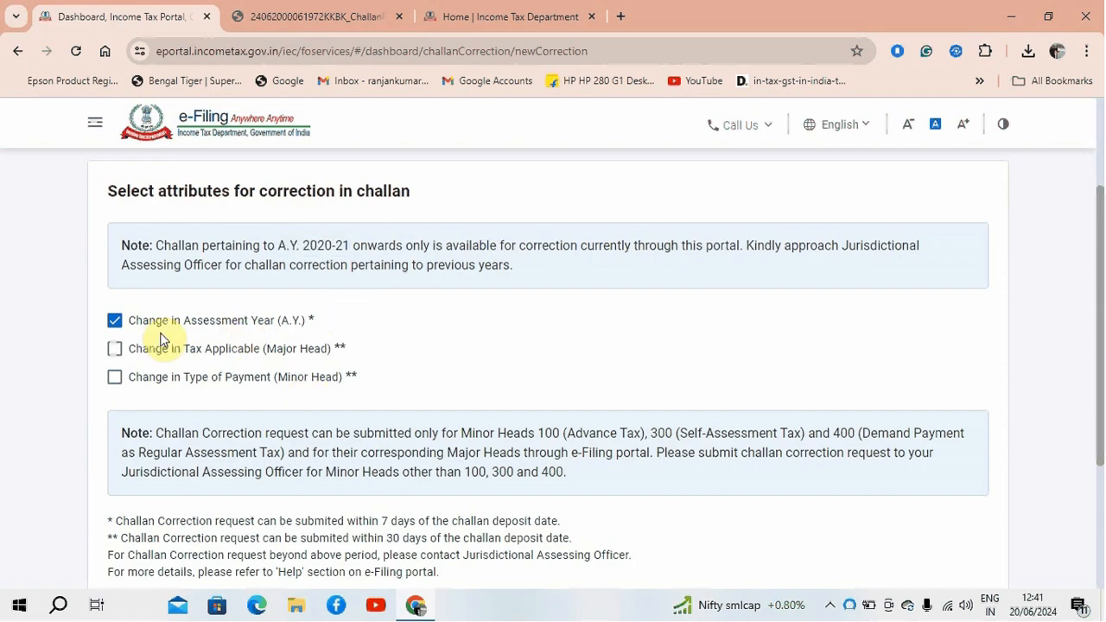
pyautogui.moveTo(1093, 291); pyautogui.dragTo(1098, 380)
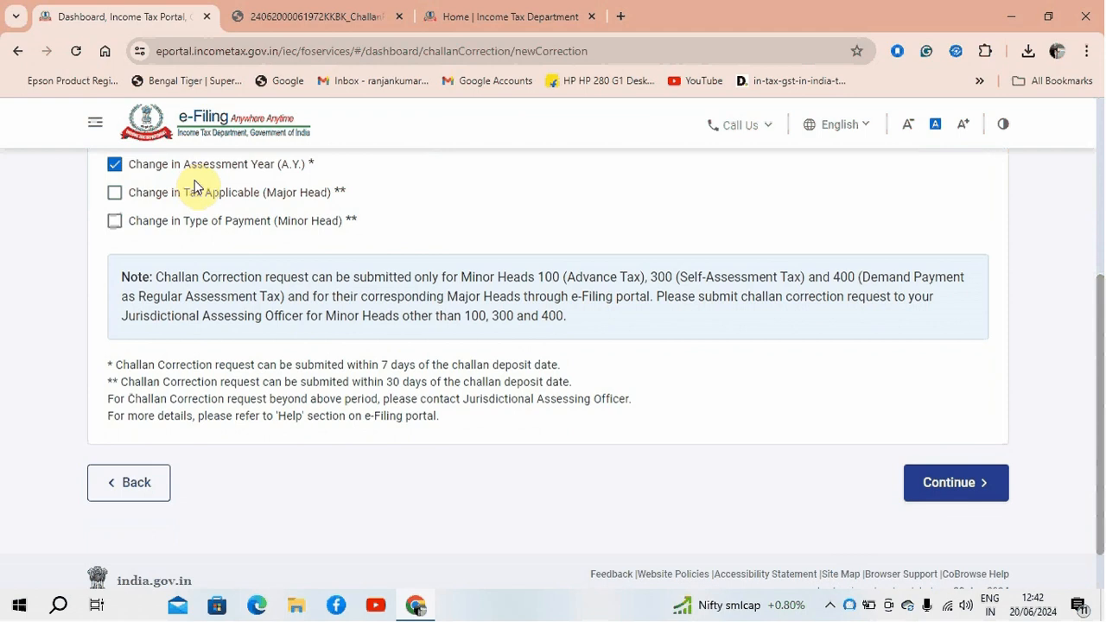
pyautogui.click(827, 607)
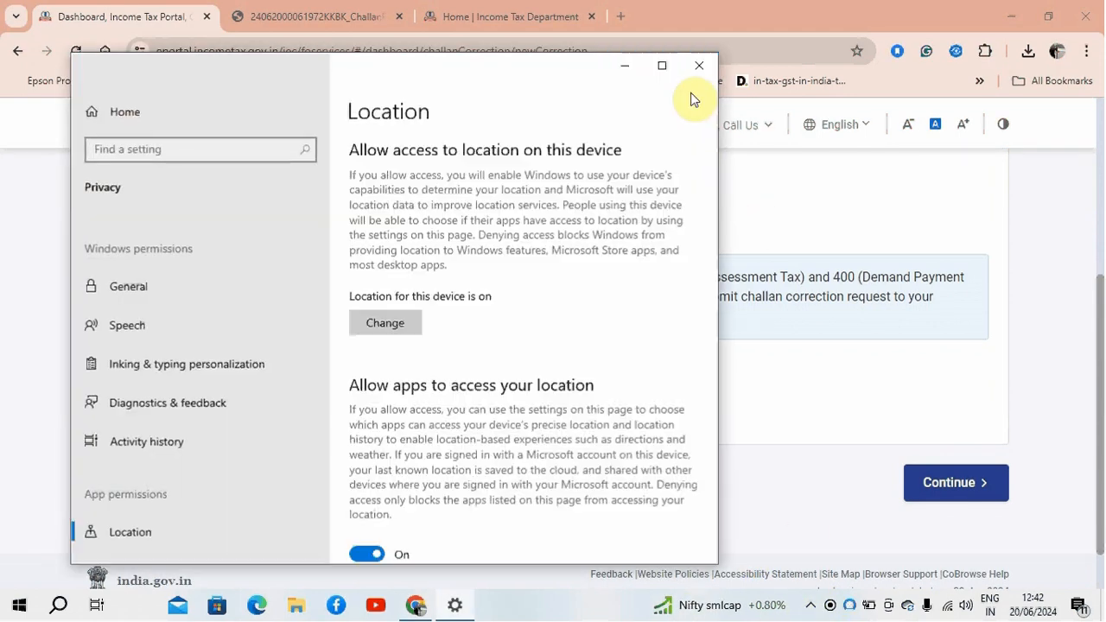
pyautogui.click(698, 66)
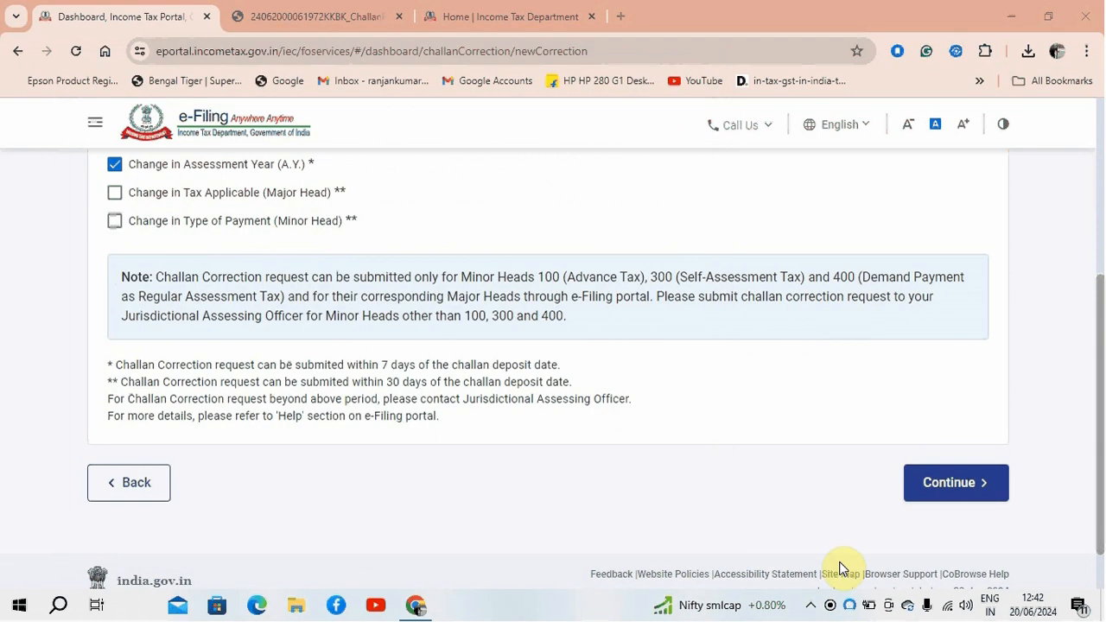
pyautogui.click(812, 605)
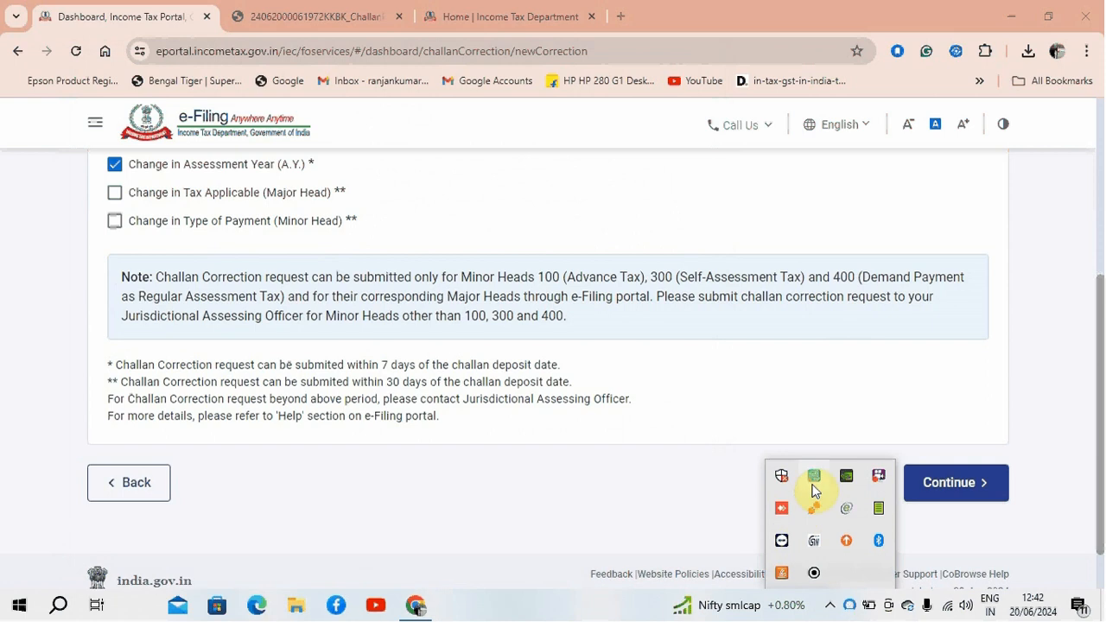
pyautogui.click(875, 477)
pyautogui.rightClick(877, 479)
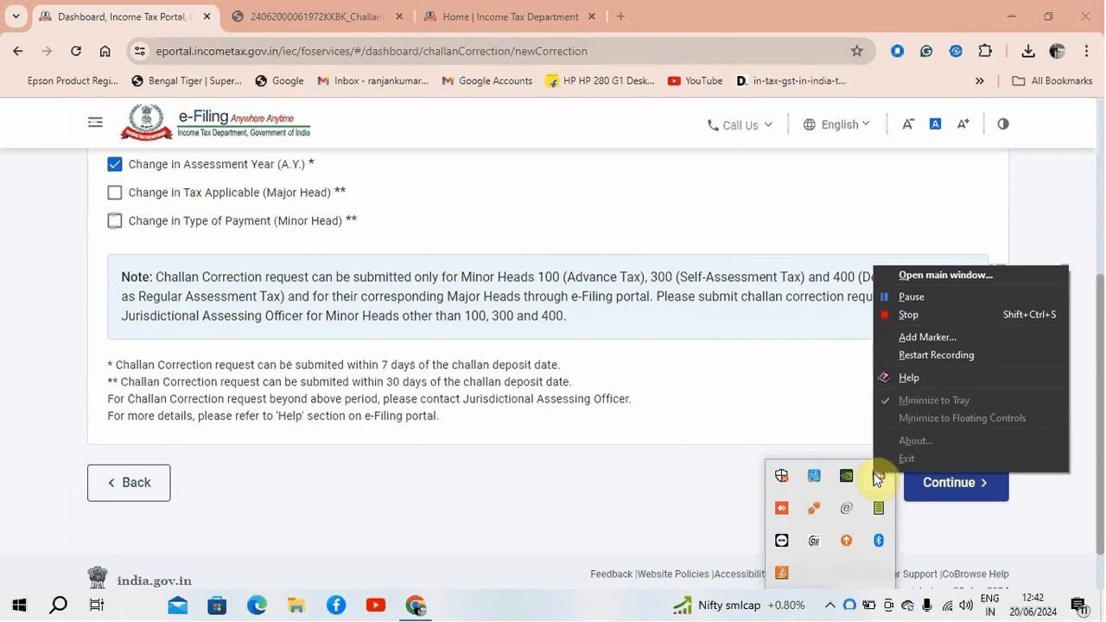
pyautogui.click(902, 299)
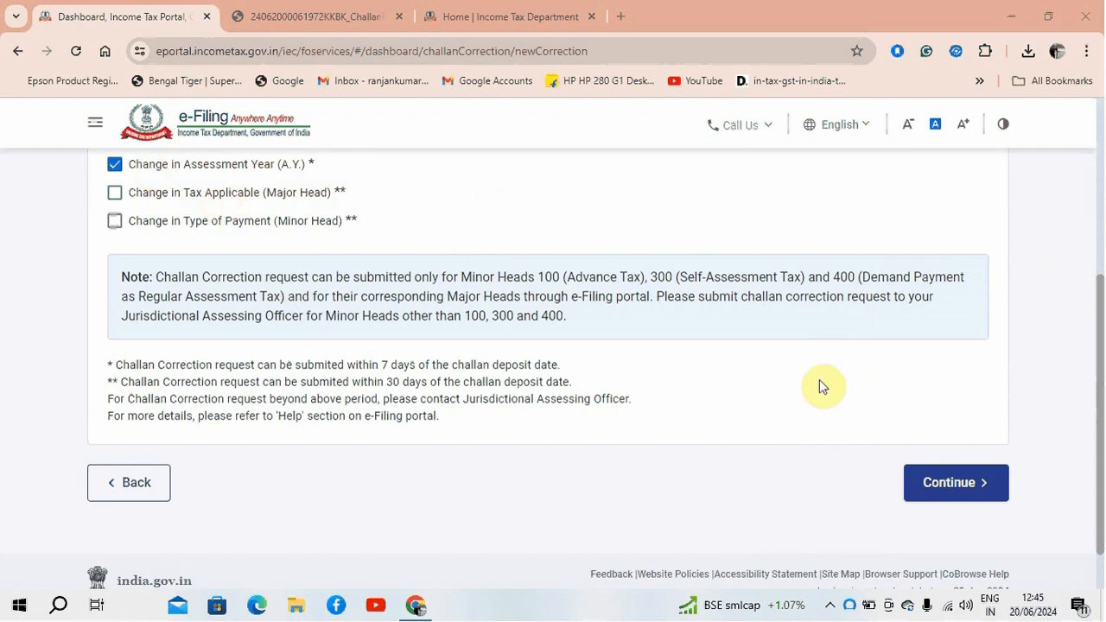
# Proceed with the assessment year correction and identify the challan by Assessment Year 2024-25, checking the year against the challan receipt
pyautogui.click(943, 489)
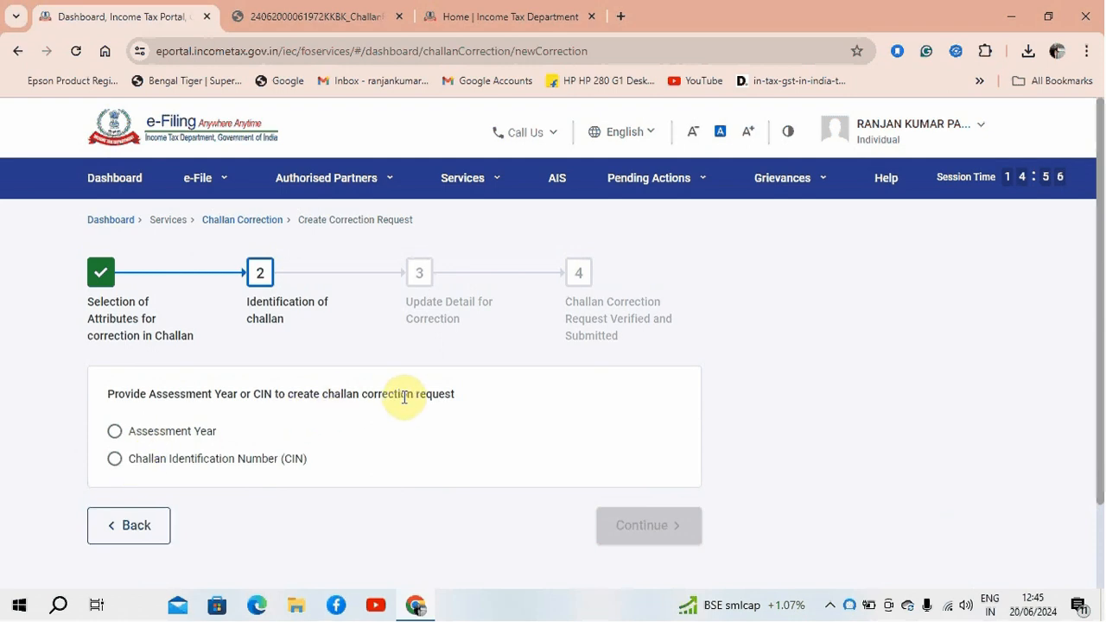
pyautogui.click(115, 433)
pyautogui.click(358, 470)
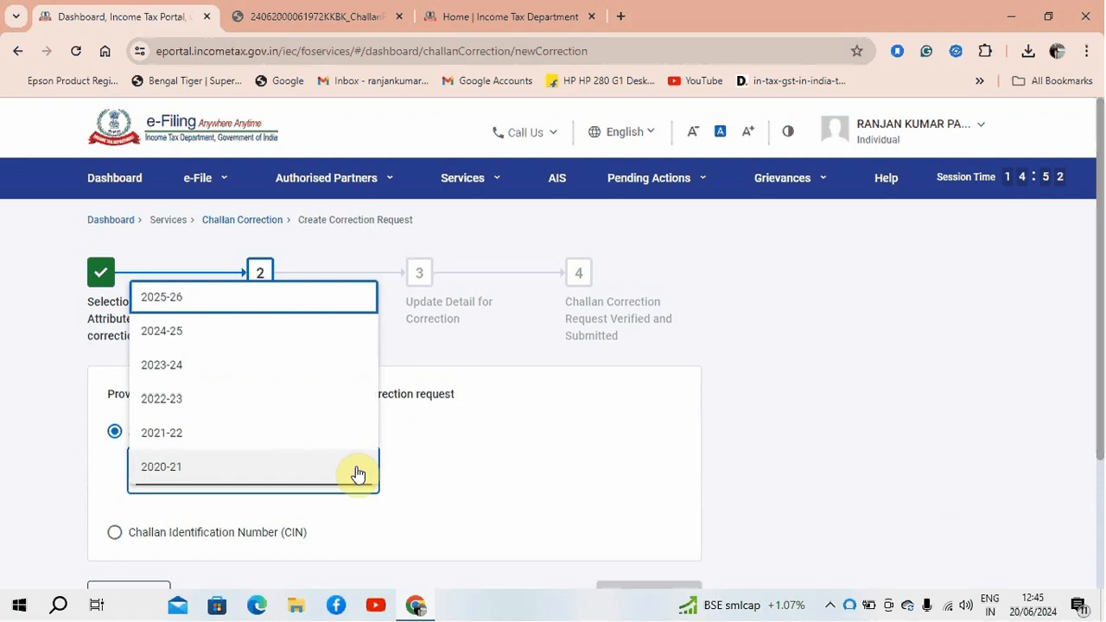
pyautogui.click(291, 12)
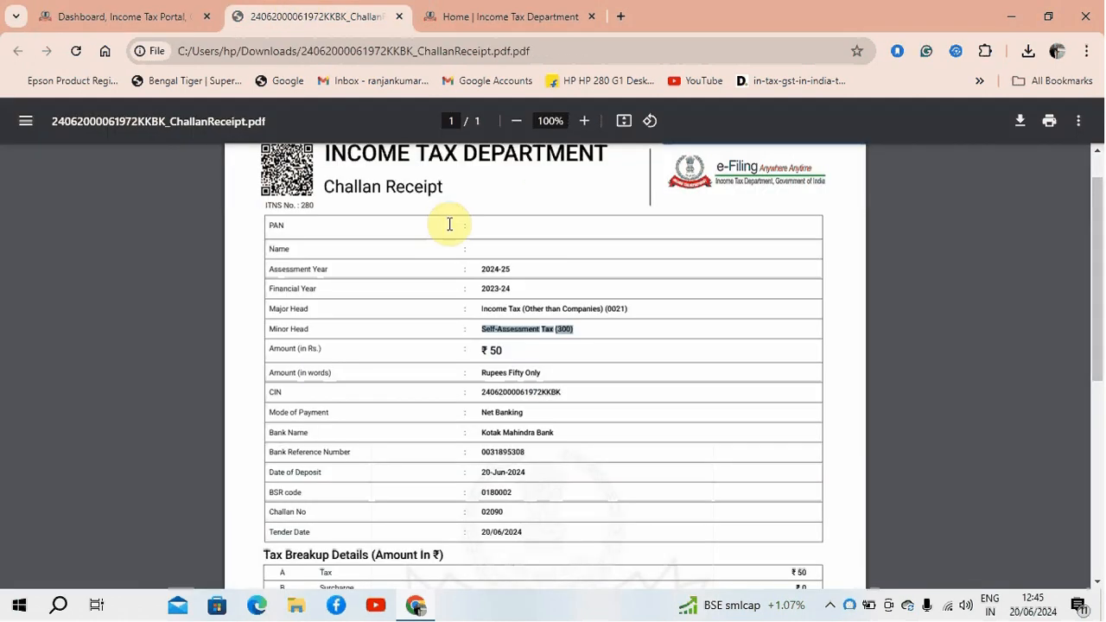
pyautogui.click(170, 8)
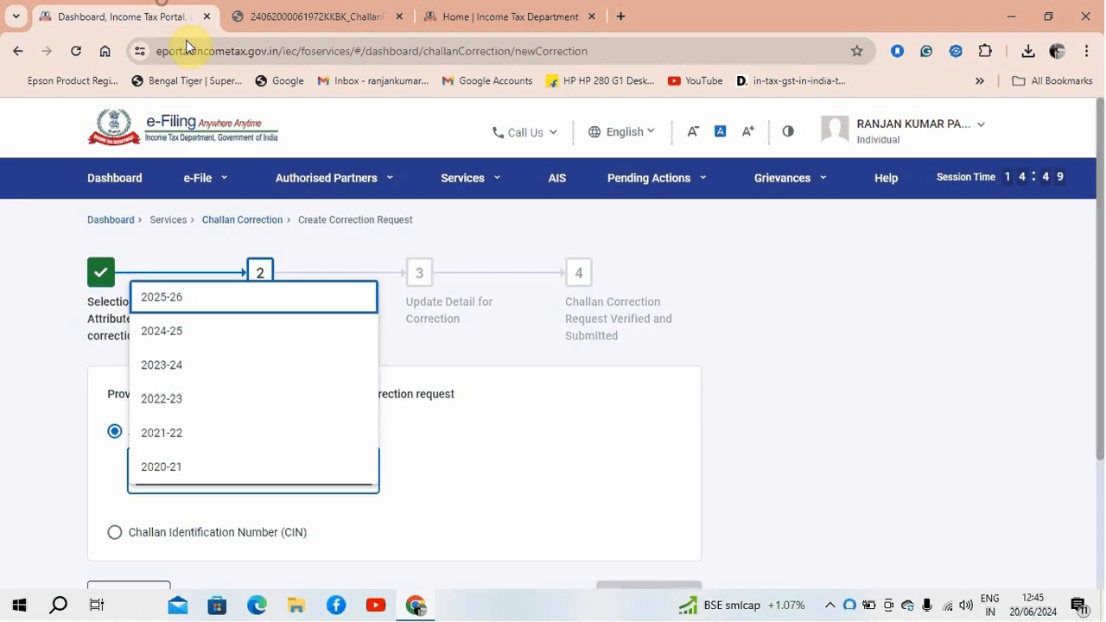
pyautogui.click(233, 335)
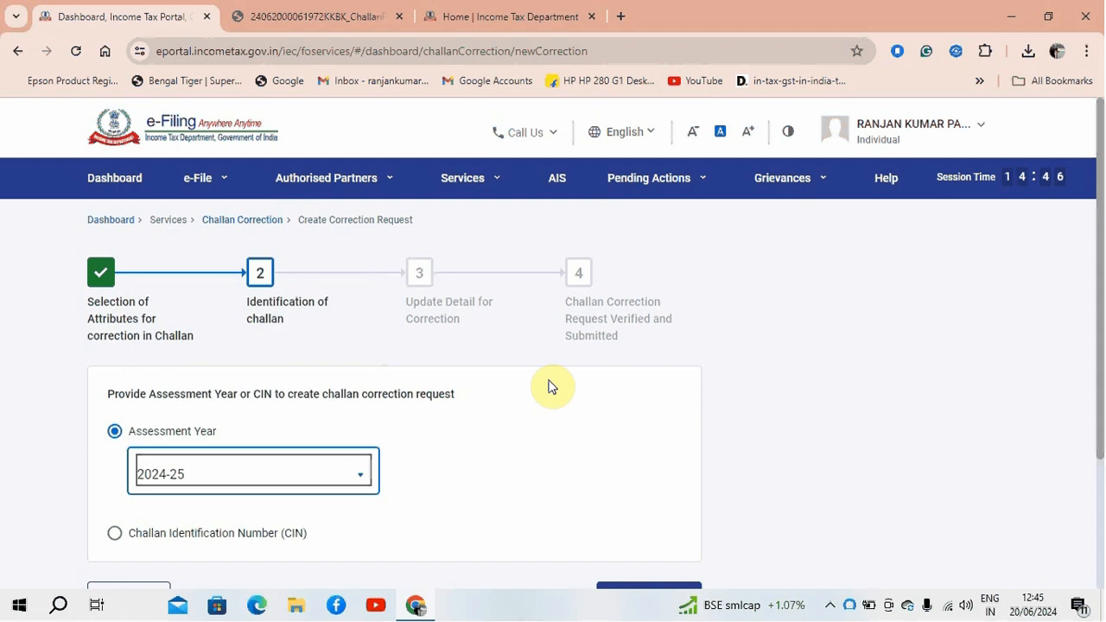
pyautogui.moveTo(1098, 301); pyautogui.dragTo(1101, 387)
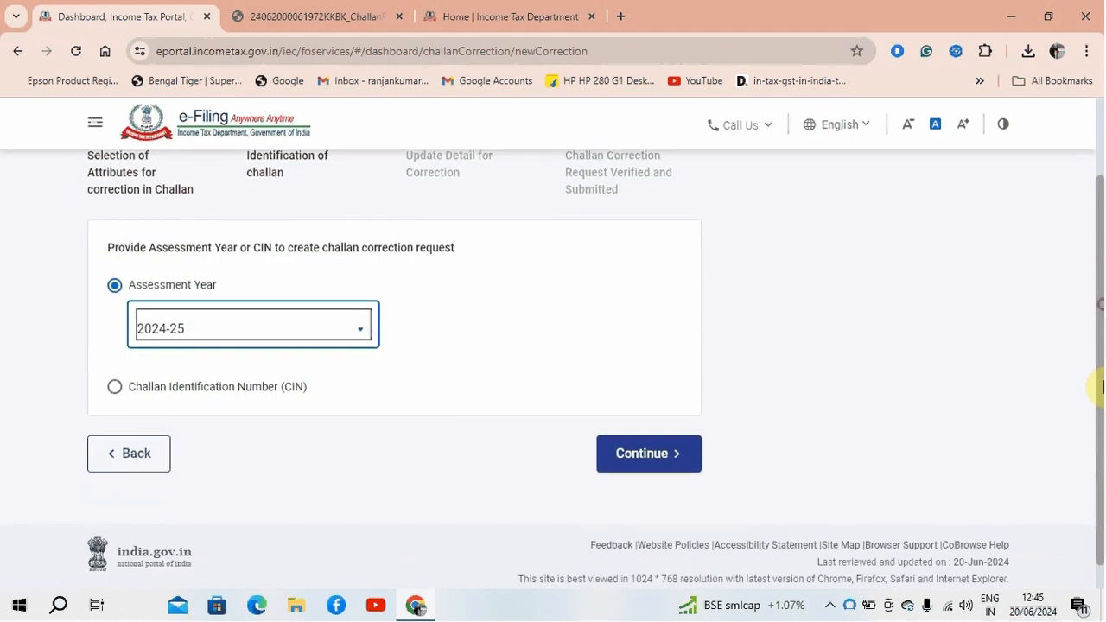
pyautogui.click(642, 452)
# Choose the ₹ 50 self-assessment challan deposited on 20-Jun-2024 for correction and proceed to updating its details
pyautogui.moveTo(1098, 239); pyautogui.dragTo(1098, 317)
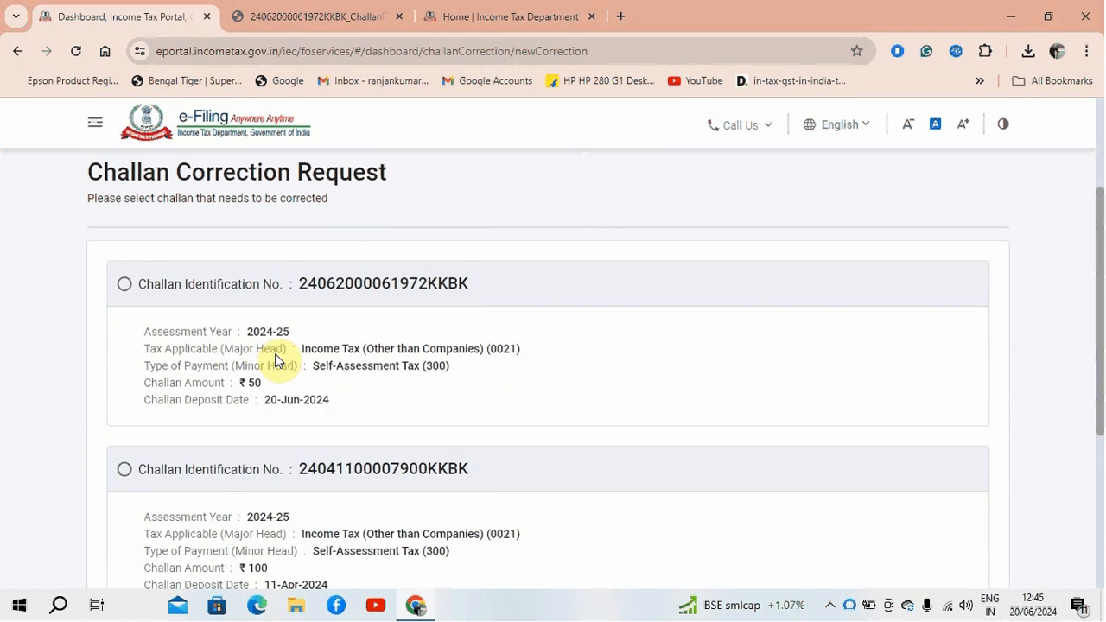
pyautogui.moveTo(1098, 234); pyautogui.dragTo(1097, 259)
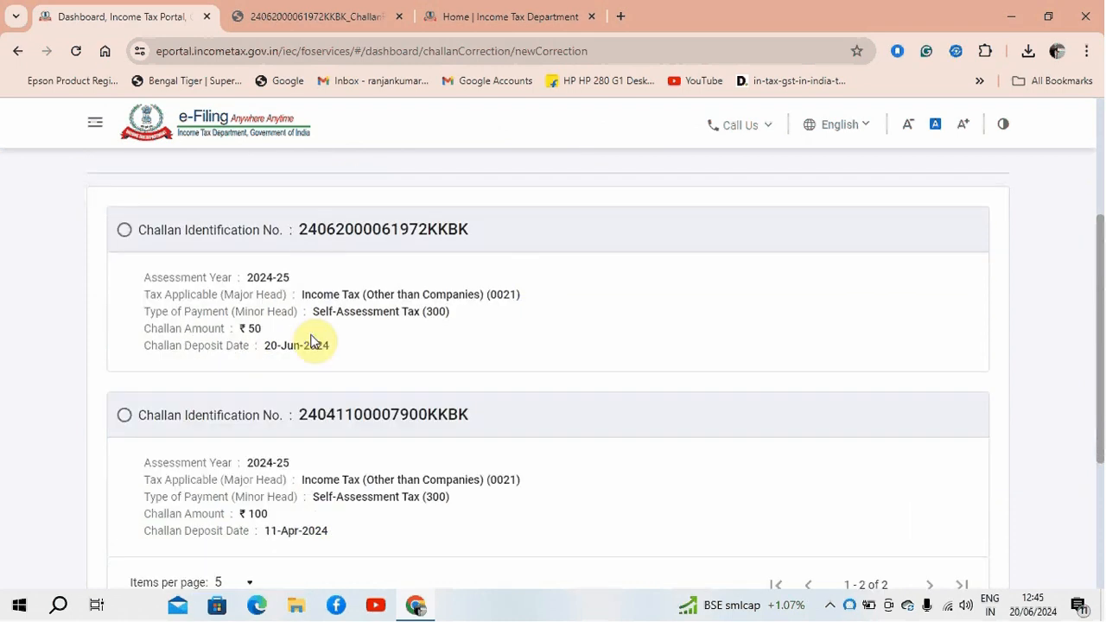
pyautogui.click(126, 231)
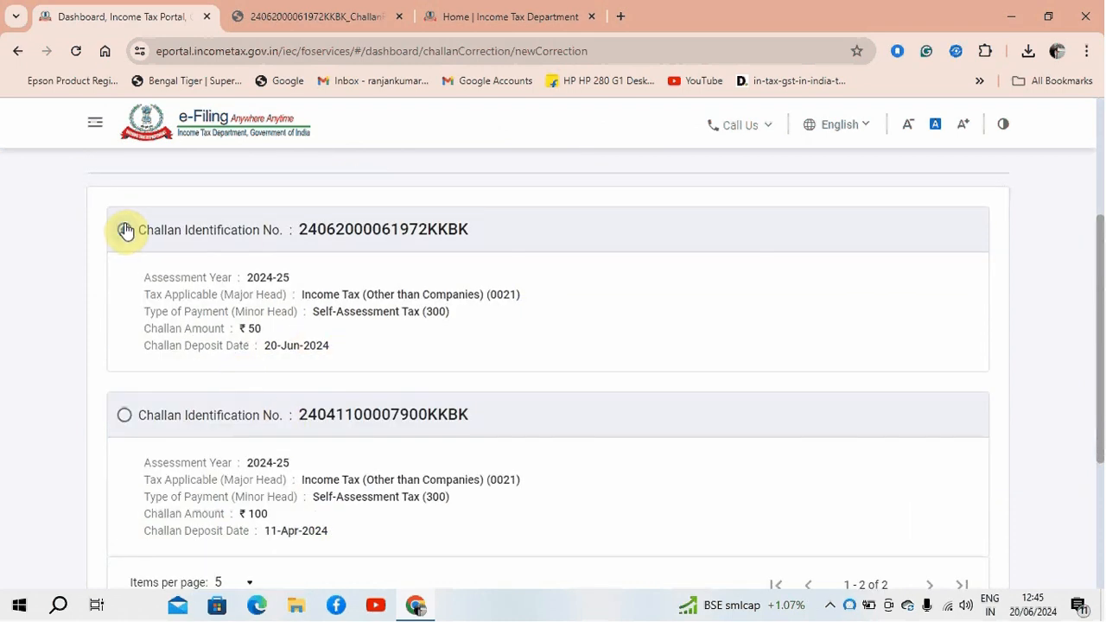
pyautogui.moveTo(1096, 321); pyautogui.dragTo(1100, 369)
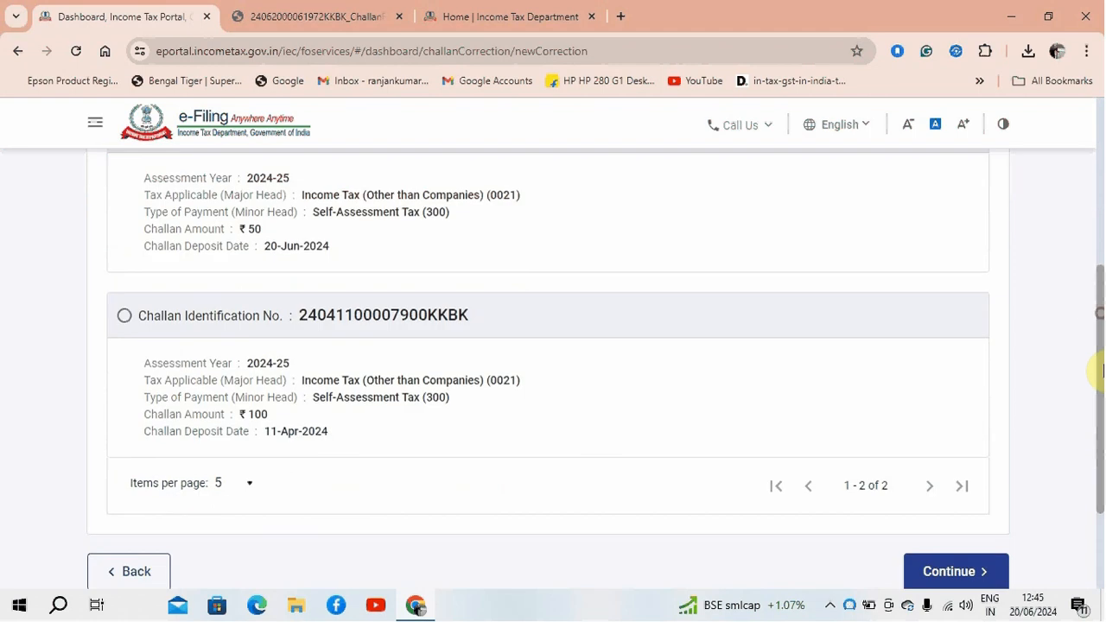
pyautogui.scroll(-1, 981, 494)
pyautogui.click(962, 519)
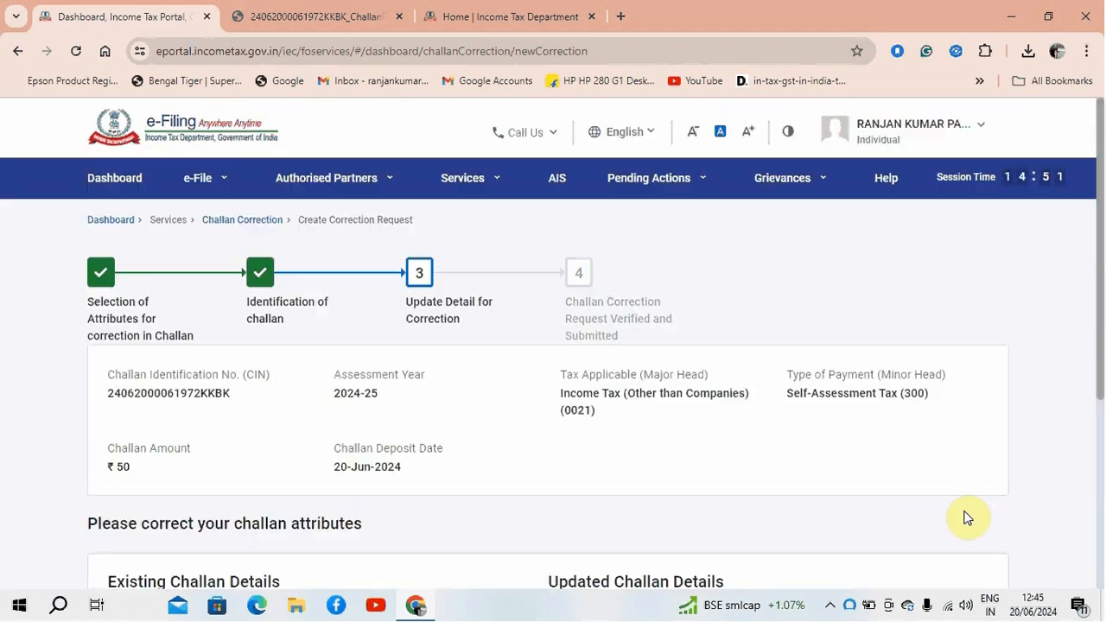
# Highlight the challan's existing assessment year, set the updated assessment year to 2023-24, and proceed
pyautogui.moveTo(1100, 141); pyautogui.dragTo(1093, 289)
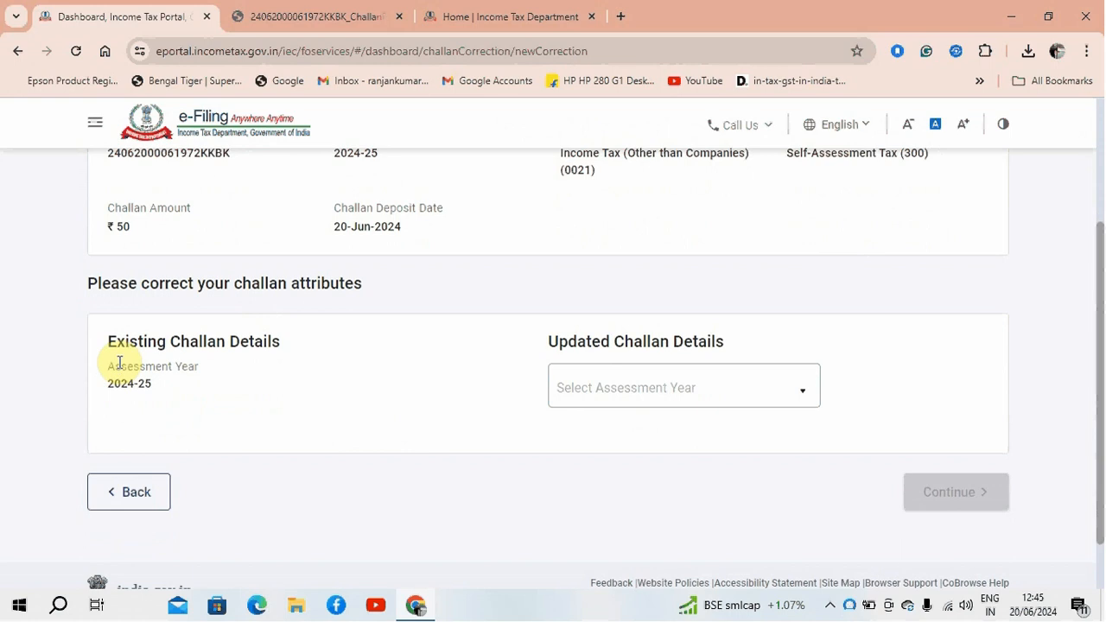
pyautogui.moveTo(106, 363); pyautogui.dragTo(172, 402)
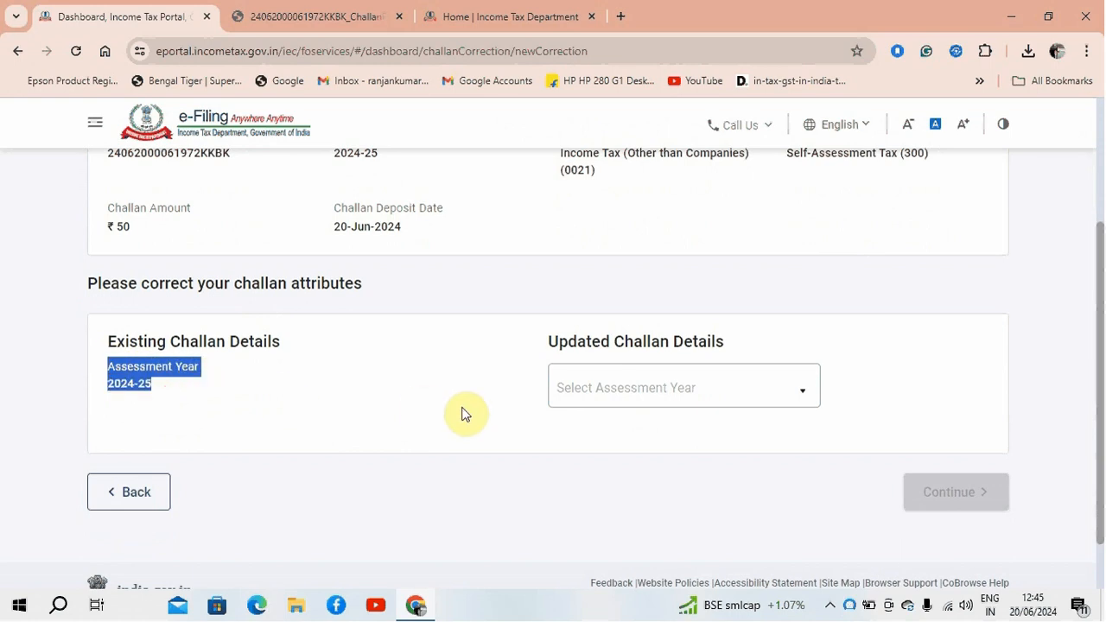
pyautogui.click(650, 395)
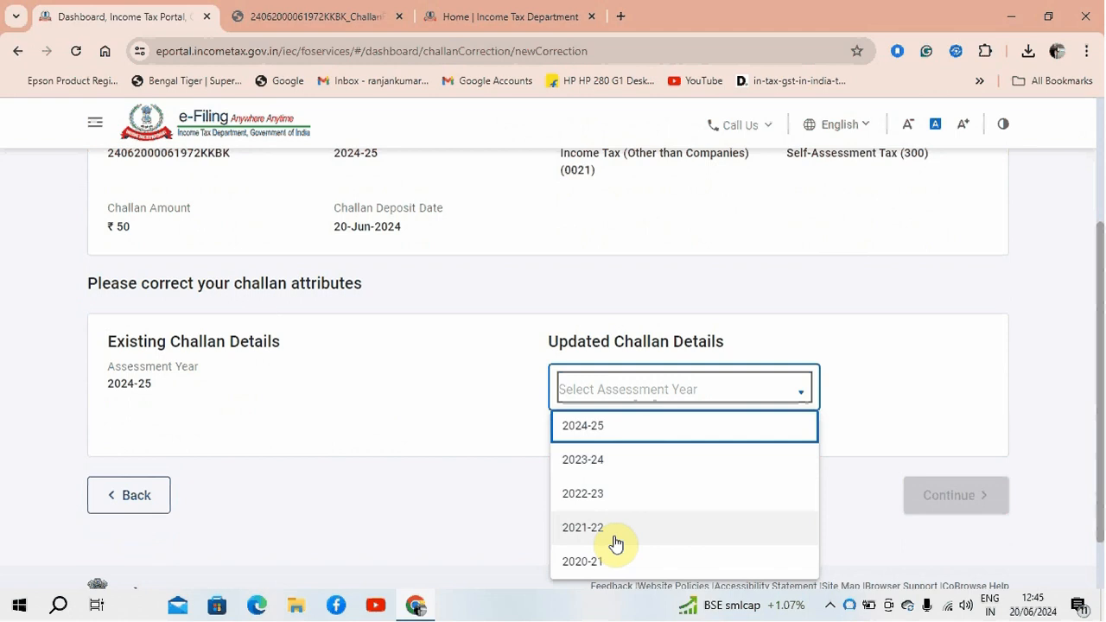
pyautogui.click(626, 460)
pyautogui.click(954, 497)
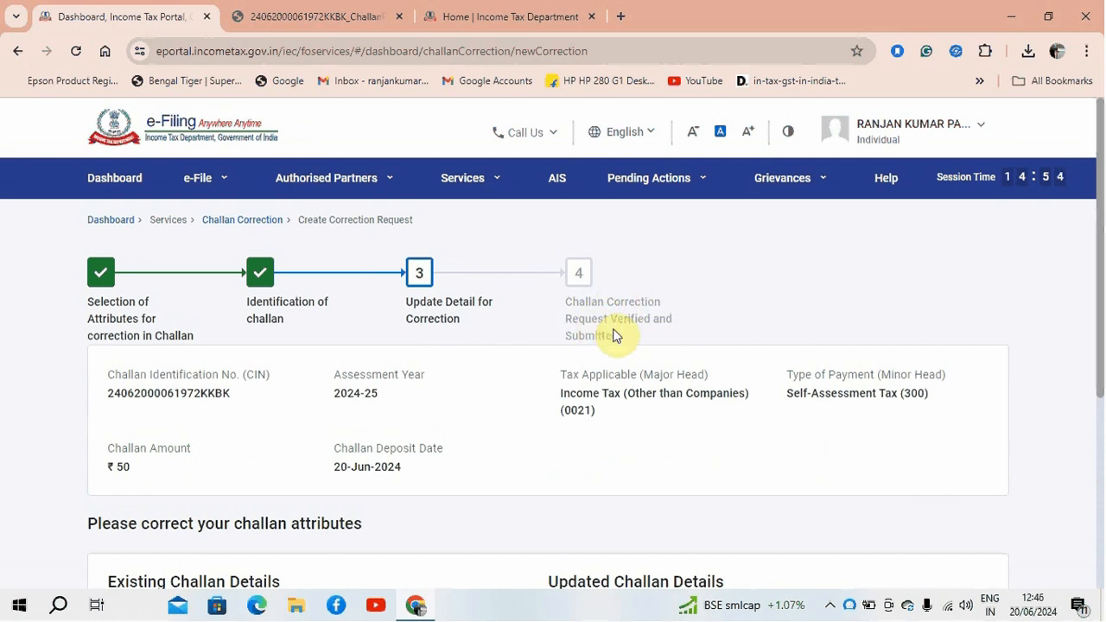
# Abandon the current request and create a new one with Tax Applicable (Major Head) and Type of Payment (Minor Head) as correction attributes
pyautogui.scroll(-1, 1101, 328)
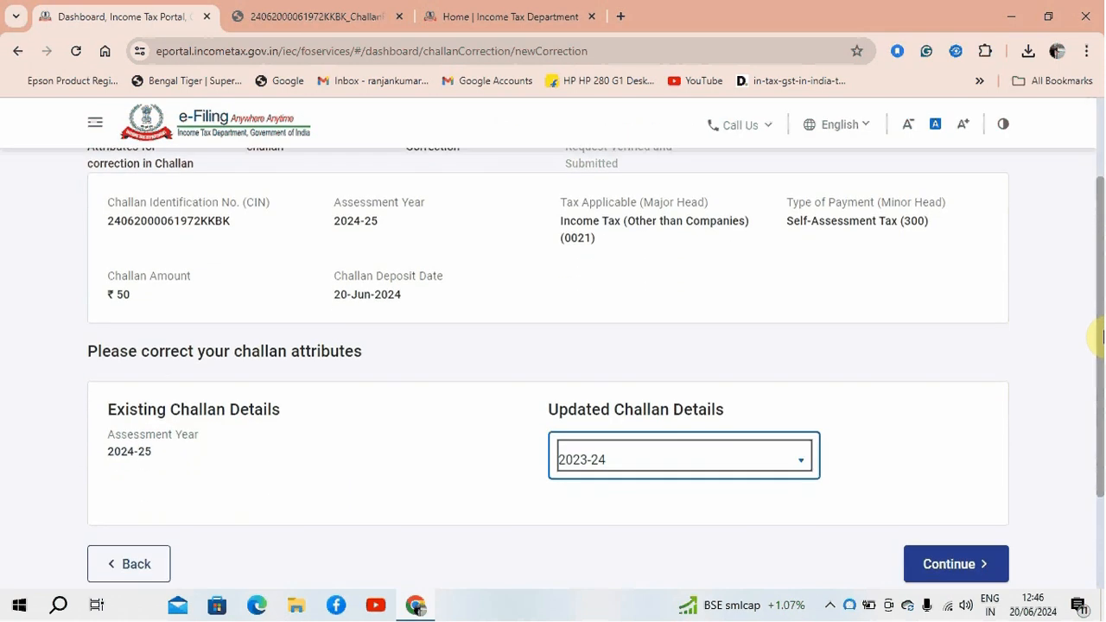
pyautogui.scroll(3, 1100, 345)
pyautogui.scroll(-2, 1102, 285)
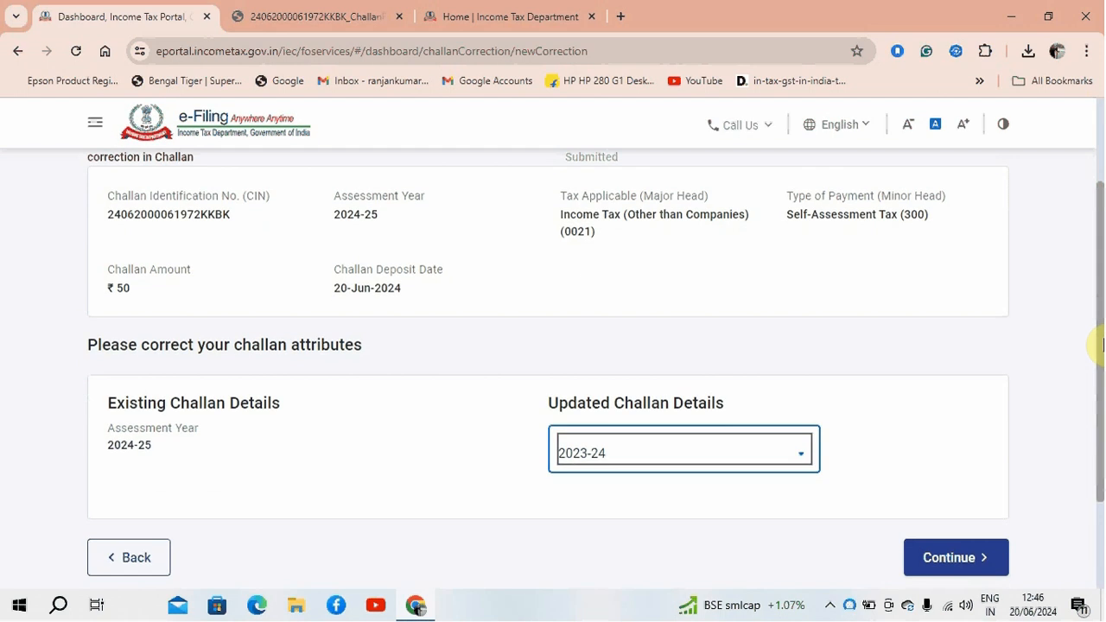
pyautogui.scroll(3, 1097, 320)
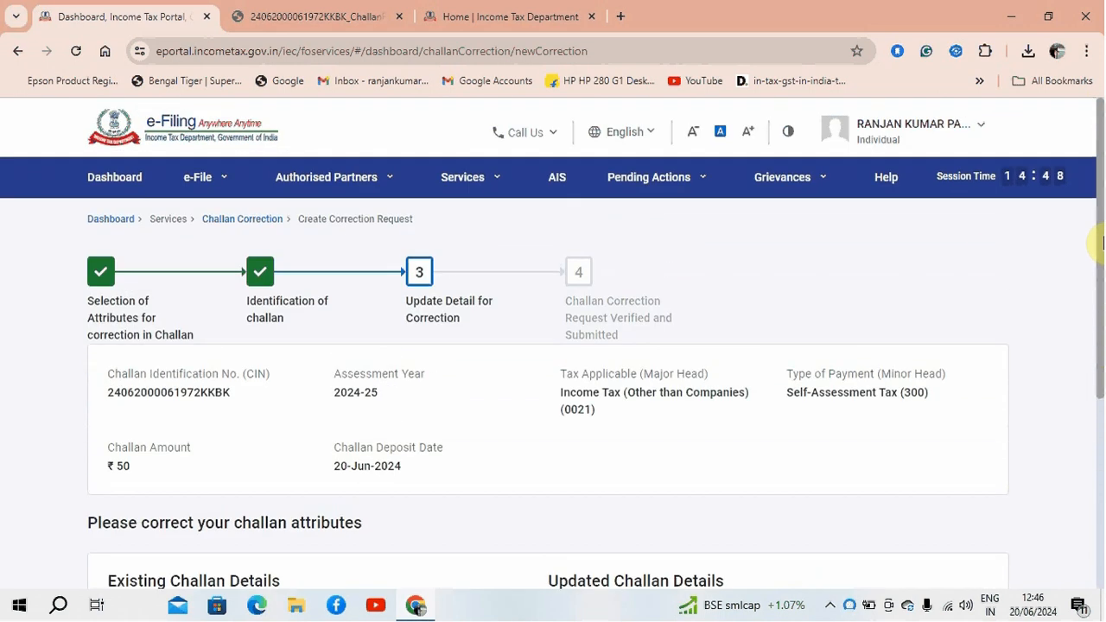
pyautogui.click(230, 223)
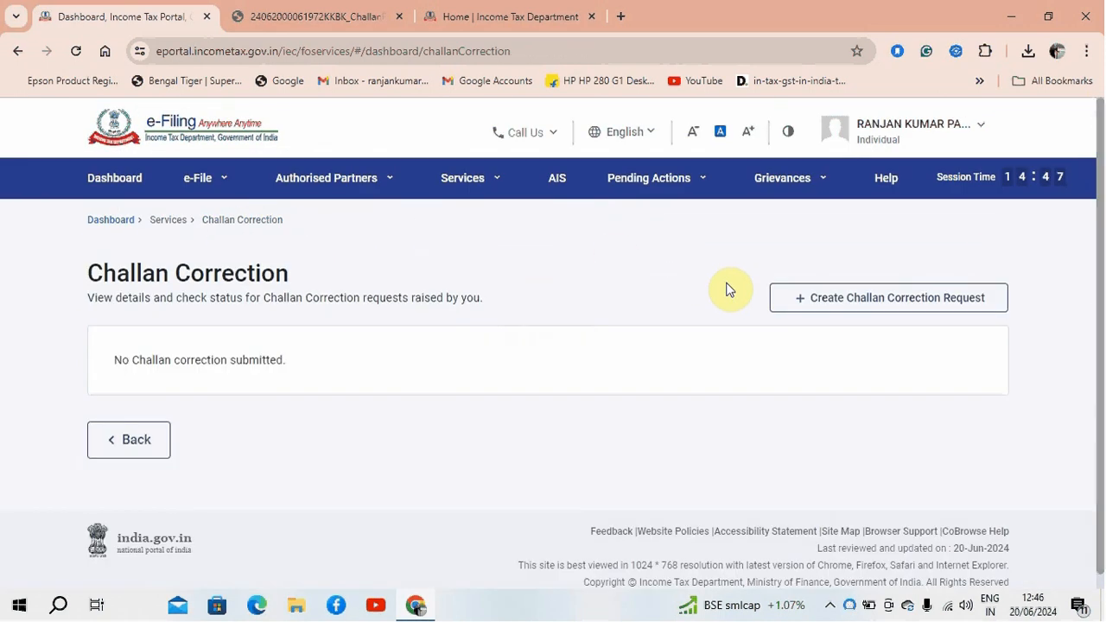
pyautogui.click(950, 302)
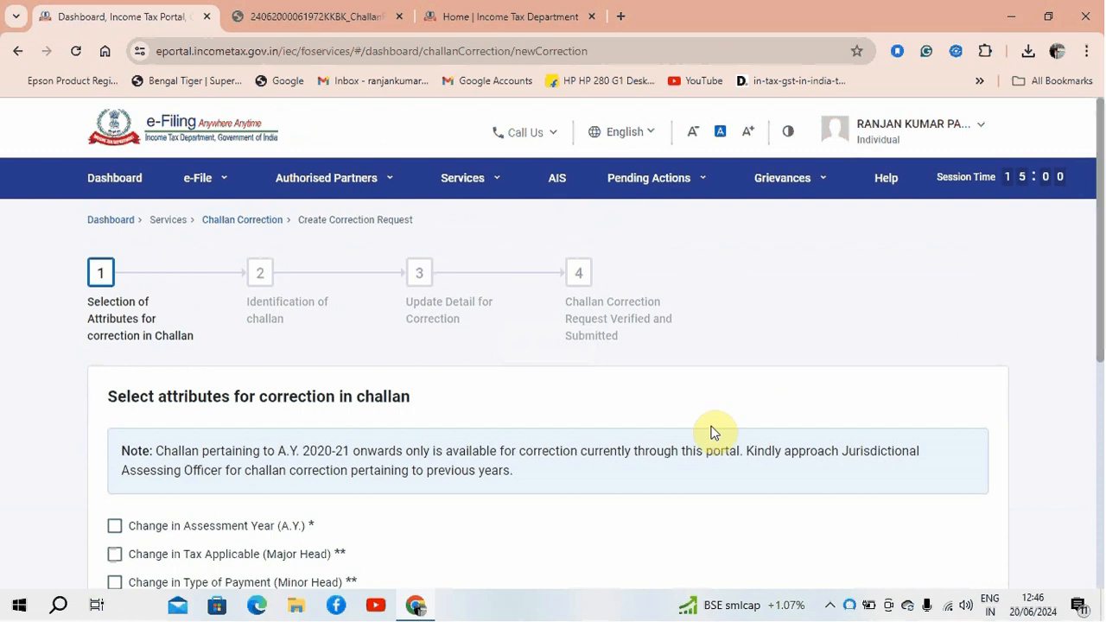
pyautogui.scroll(-3, 1095, 363)
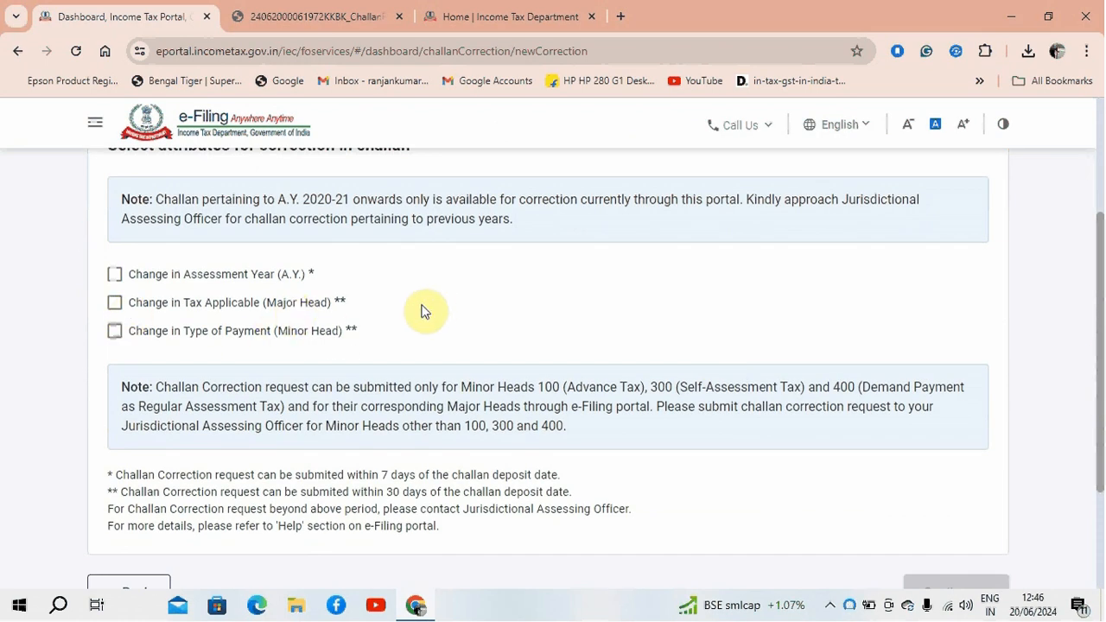
pyautogui.click(114, 302)
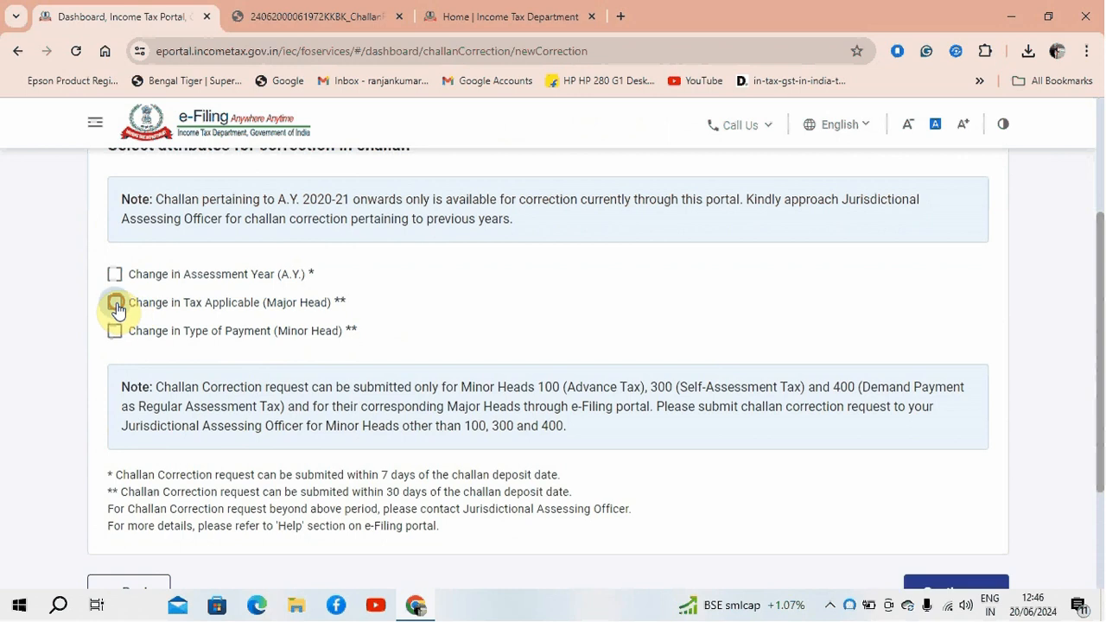
pyautogui.click(116, 334)
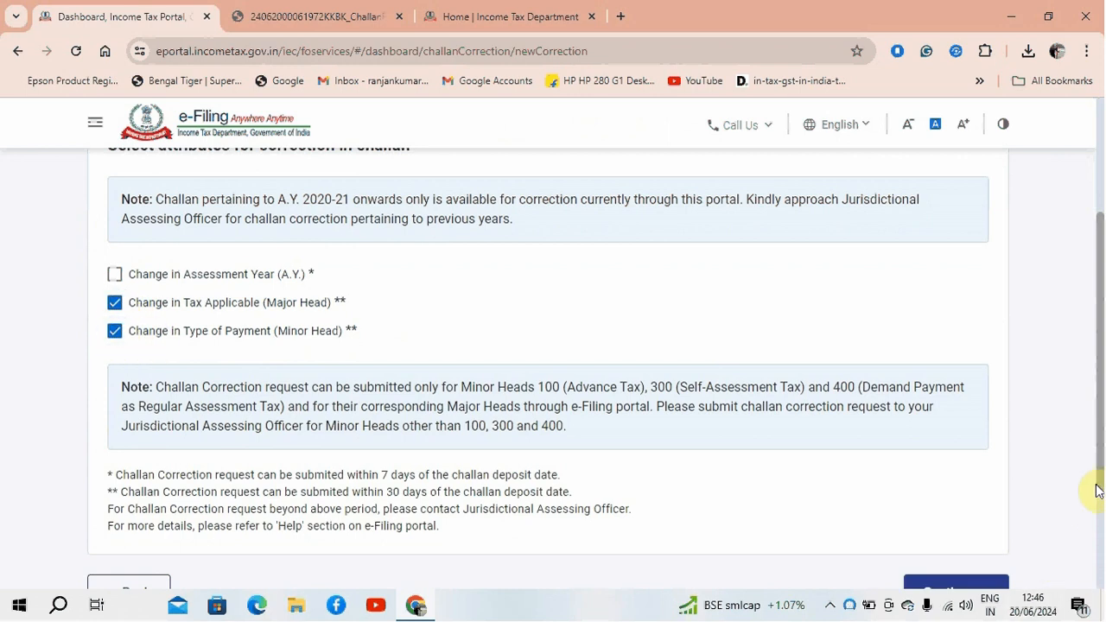
# Proceed with the major and minor head correction and identify the challan by Assessment Year 2024-25
pyautogui.scroll(-1, 1095, 490)
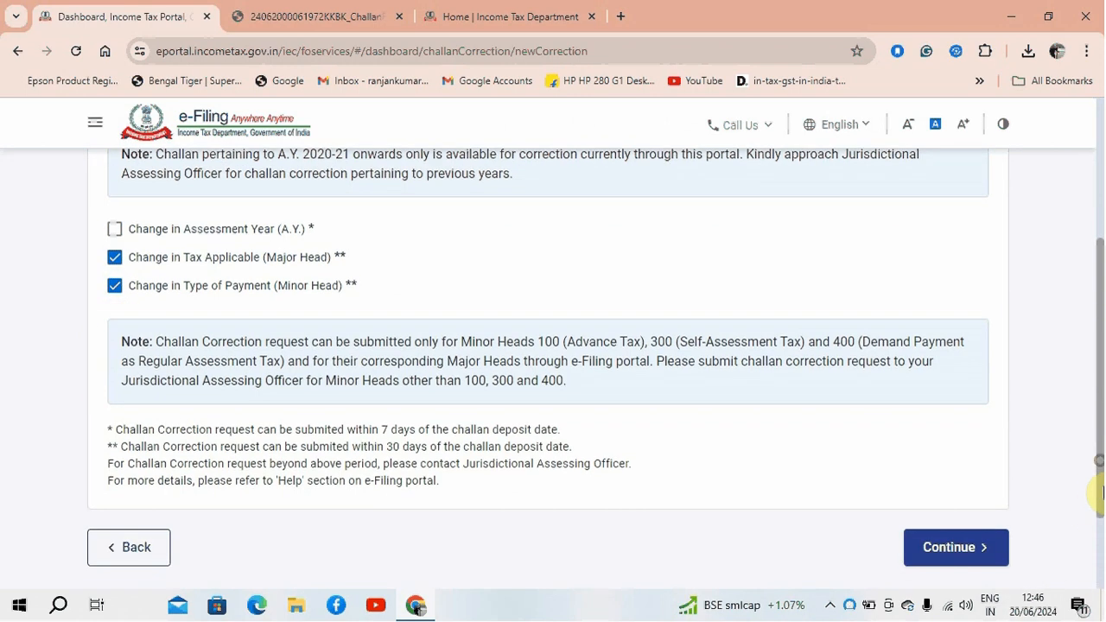
pyautogui.click(957, 551)
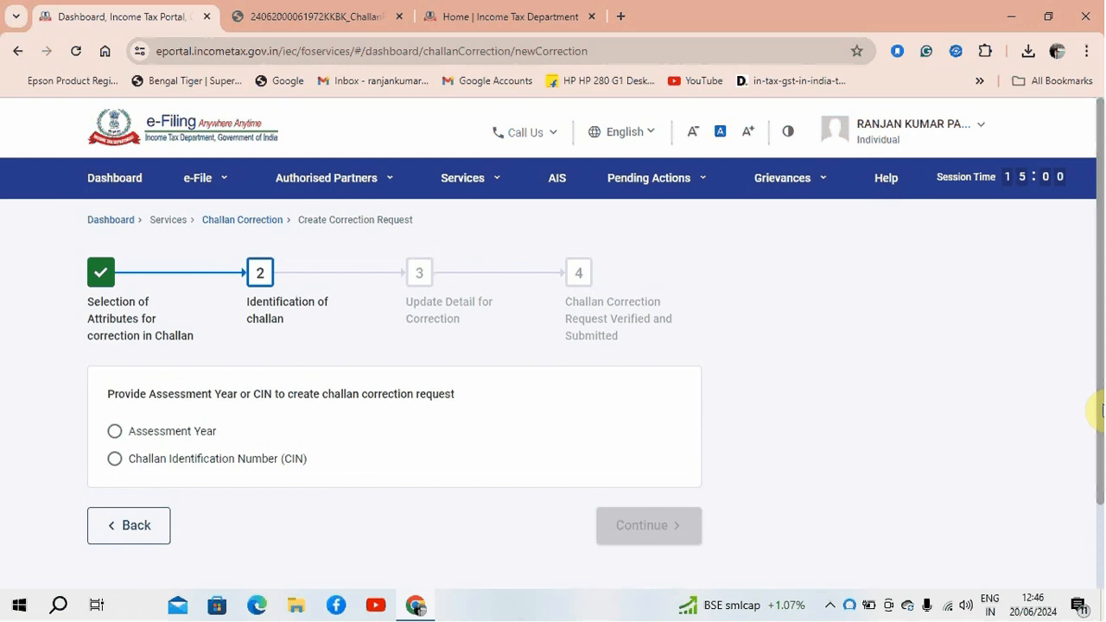
pyautogui.click(115, 435)
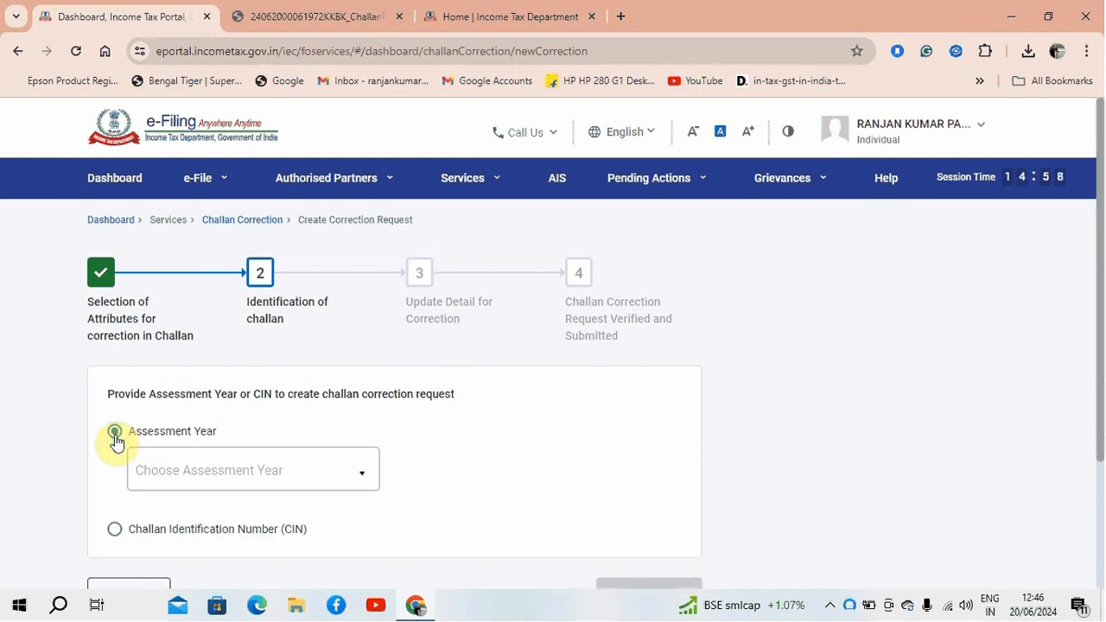
pyautogui.click(247, 471)
pyautogui.click(214, 330)
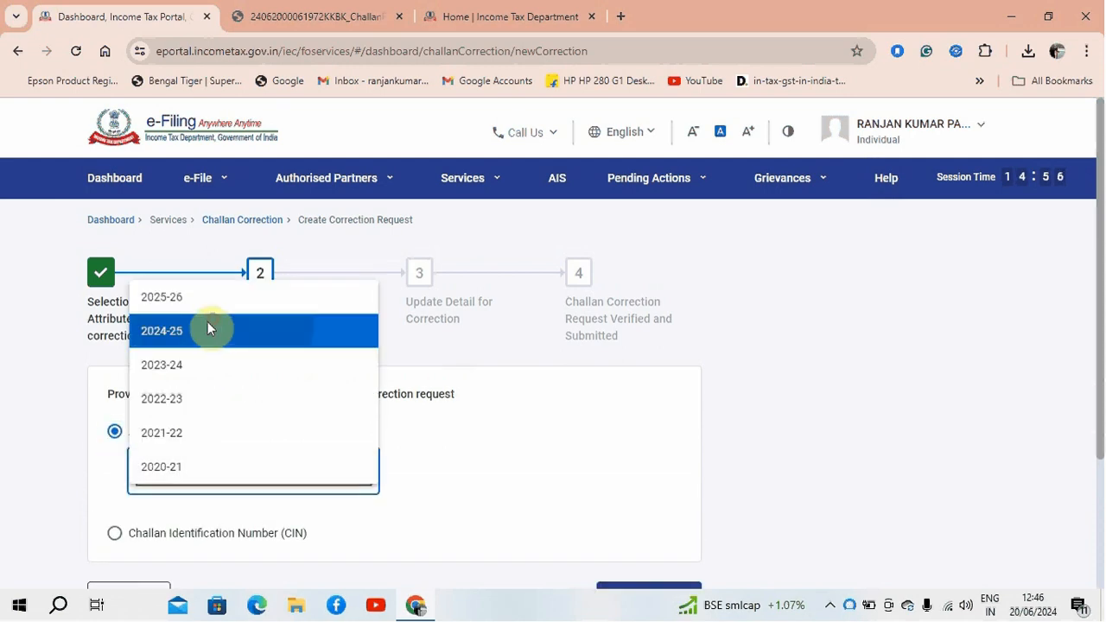
pyautogui.scroll(-2, 616, 453)
pyautogui.click(617, 461)
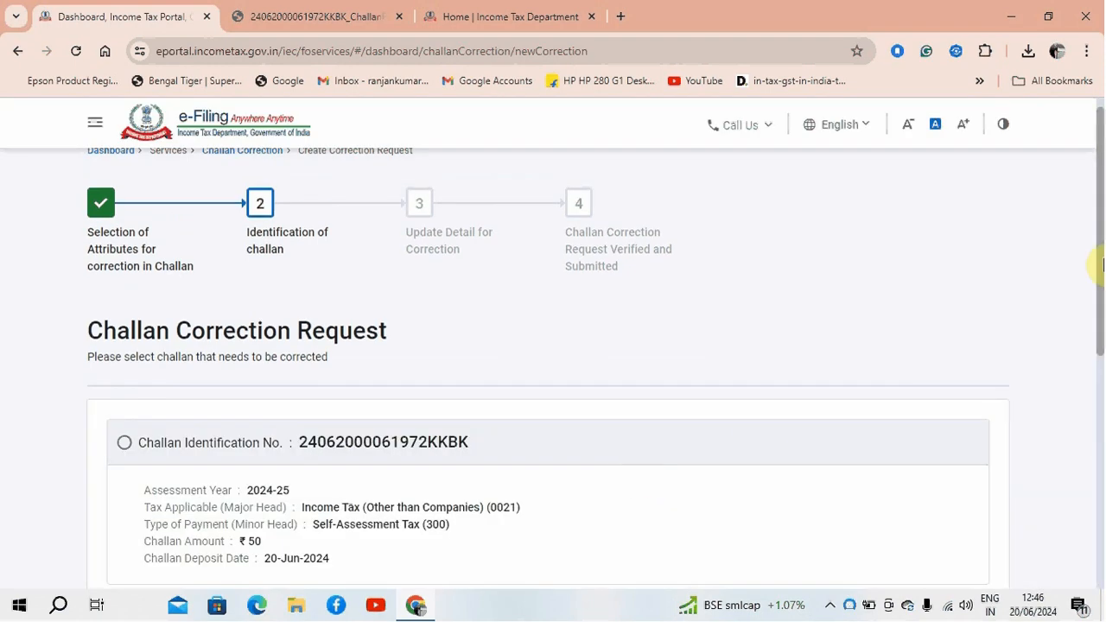
# Select the ₹ 50 self-assessment challan deposited on 20-Jun-2024 and proceed to updating its major and minor heads
pyautogui.moveTo(1100, 250); pyautogui.dragTo(1099, 335)
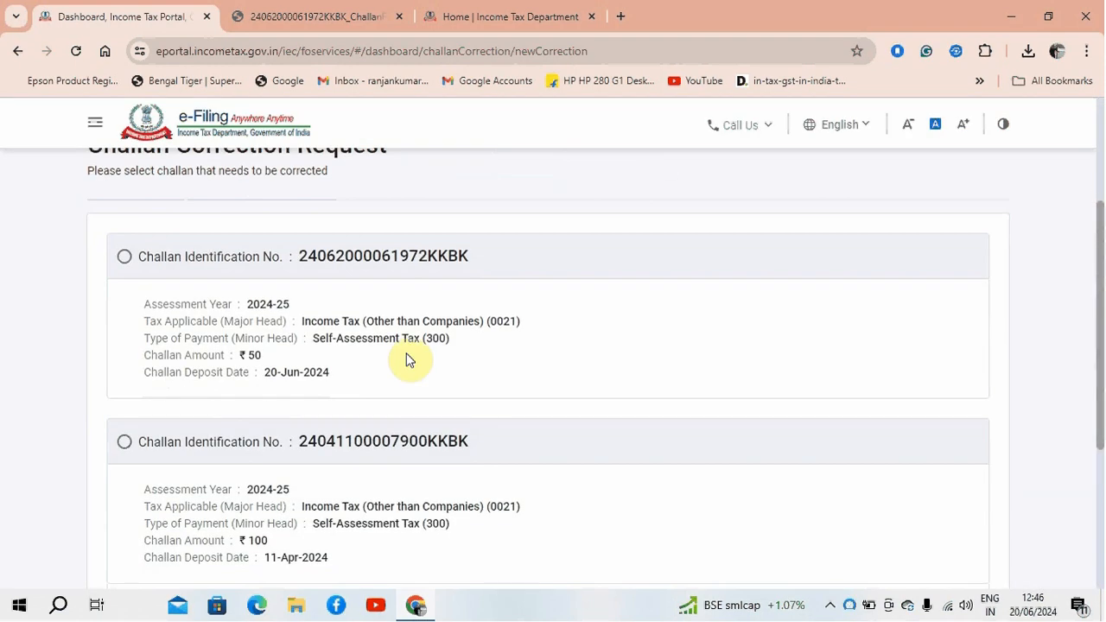
pyautogui.click(123, 257)
pyautogui.moveTo(1097, 311); pyautogui.dragTo(1101, 413)
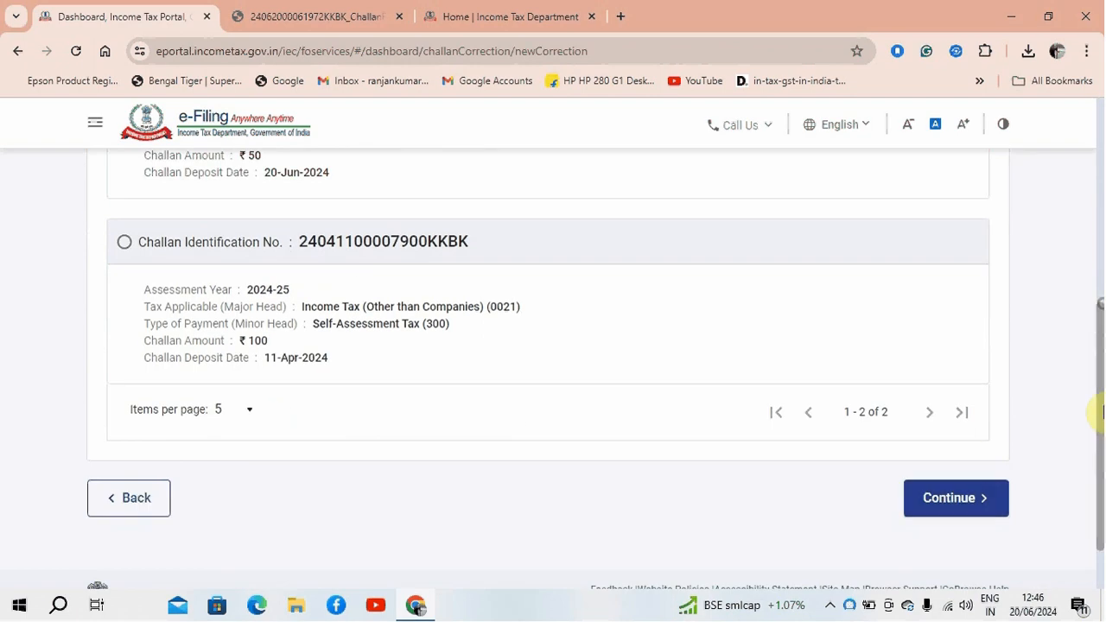
pyautogui.click(963, 495)
# Try Income Tax (Other than Companies) (0021) as the updated major head, and replace it with Miscellaneous Receipts (0075)
pyautogui.moveTo(1099, 259); pyautogui.dragTo(1094, 412)
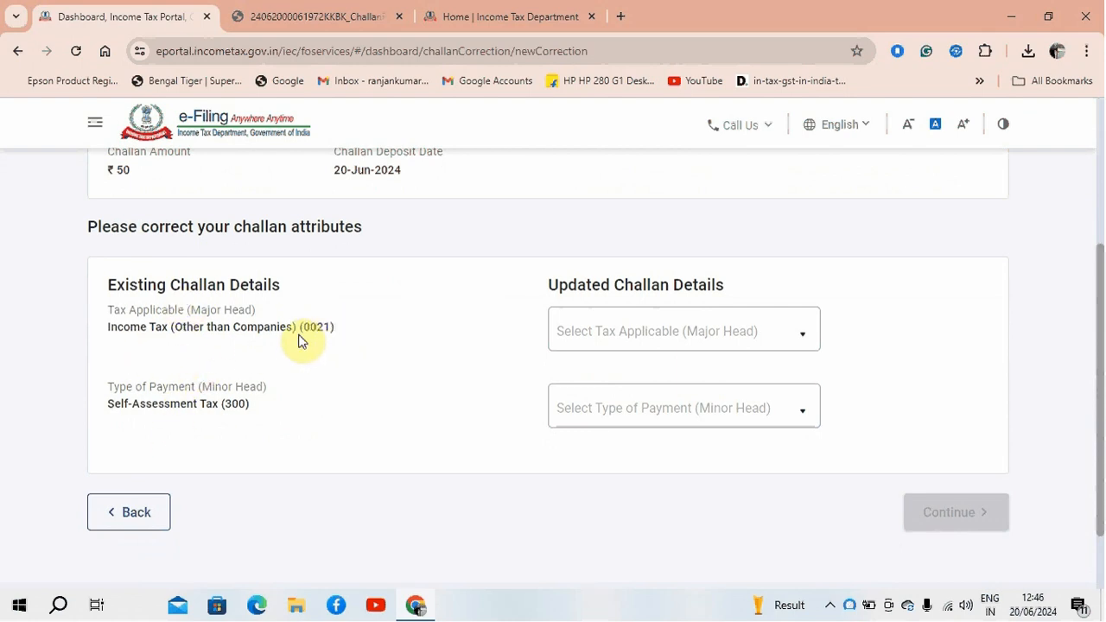
pyautogui.click(687, 344)
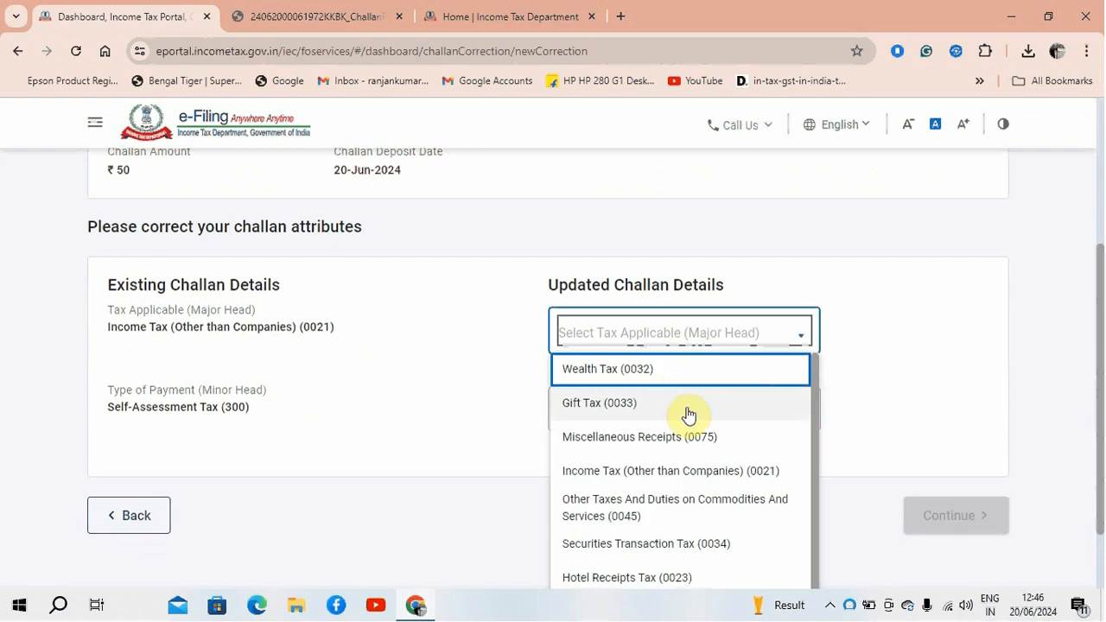
pyautogui.scroll(-3, 686, 505)
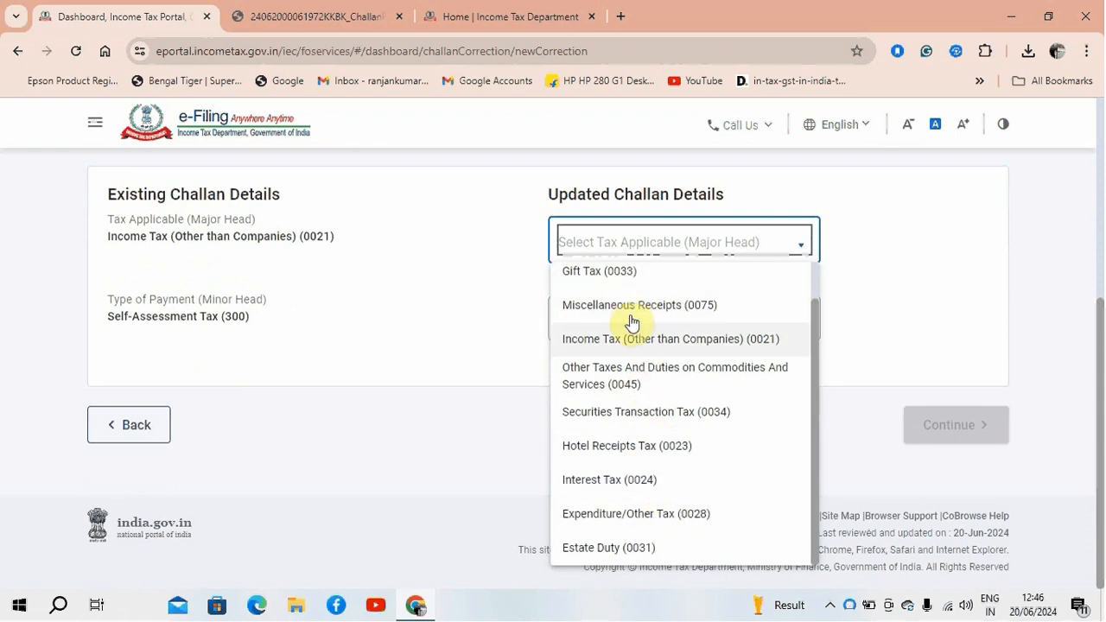
pyautogui.click(652, 339)
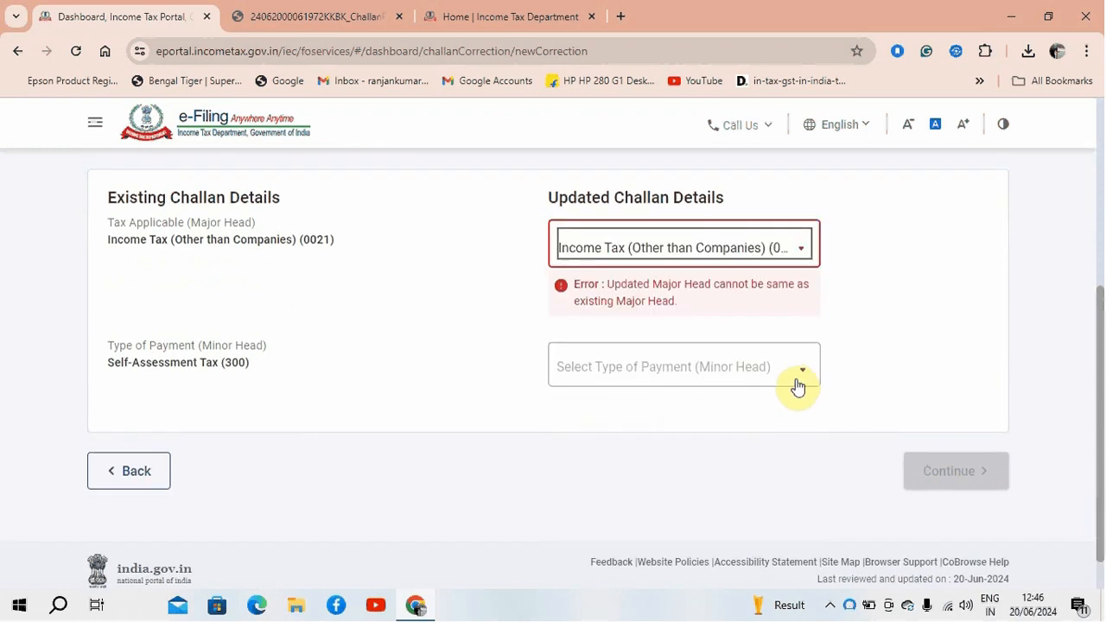
pyautogui.click(801, 246)
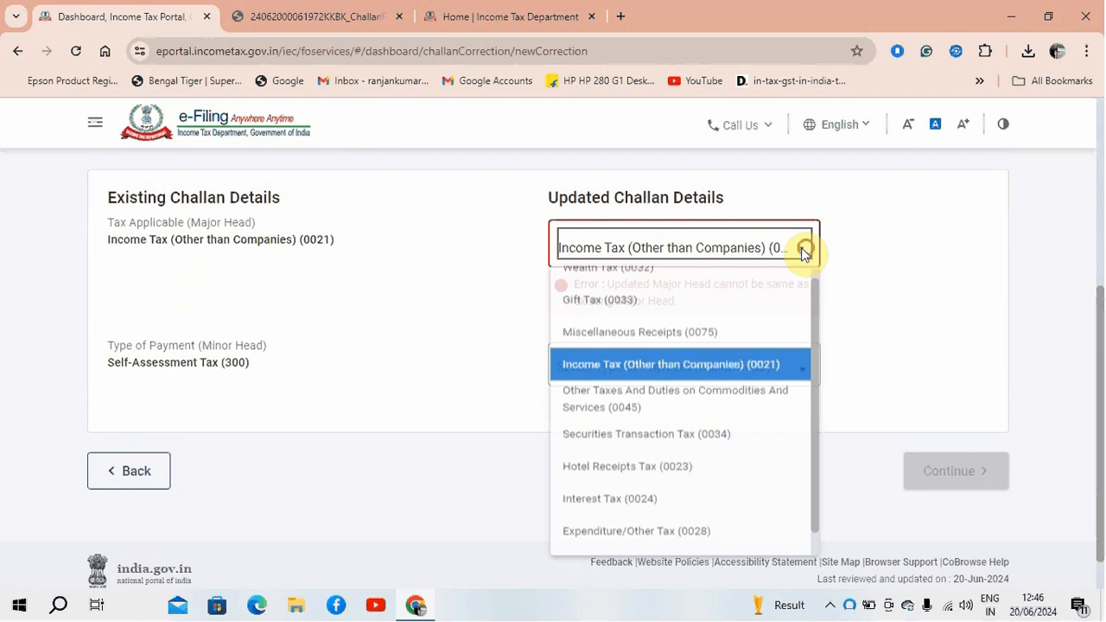
pyautogui.click(701, 331)
pyautogui.click(945, 290)
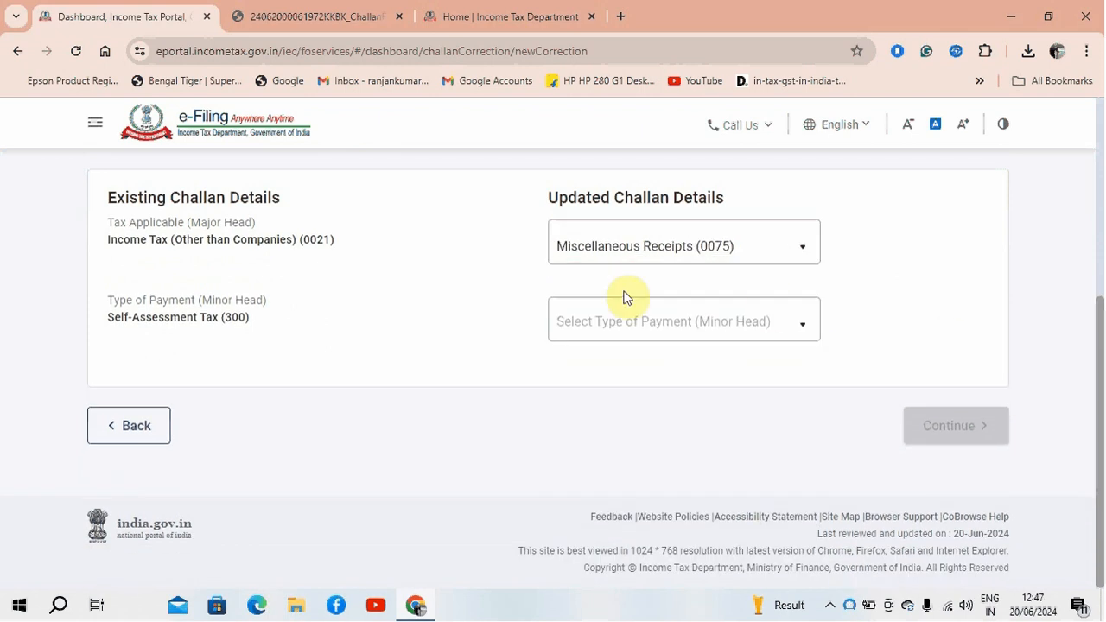
# Try to choose an updated minor head under Miscellaneous Receipts, and reopen the major head choices
pyautogui.click(701, 342)
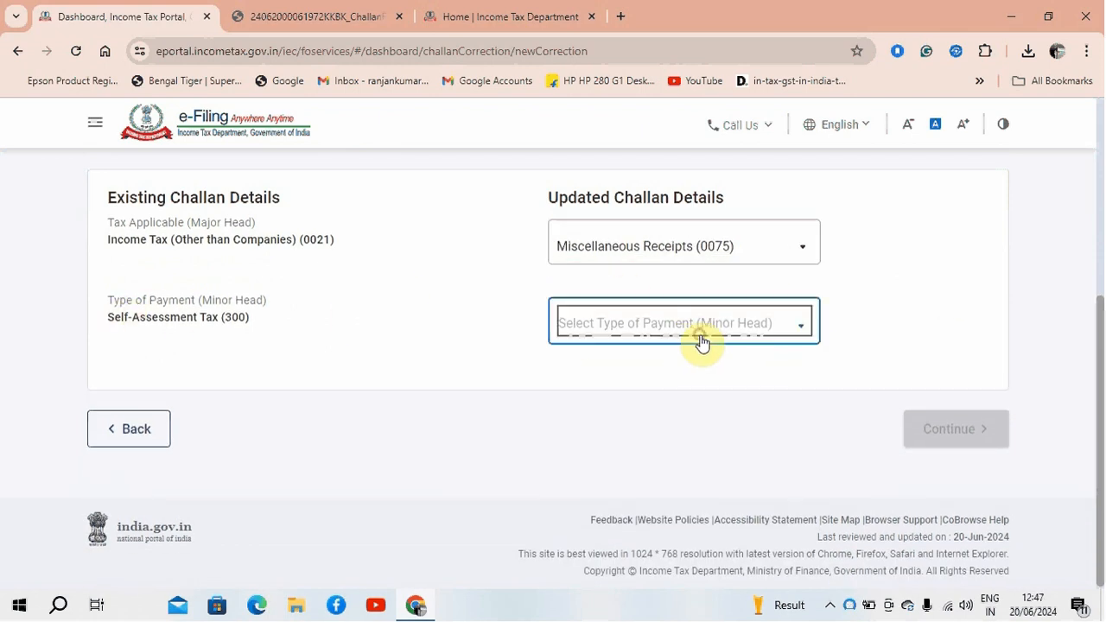
pyautogui.click(903, 318)
pyautogui.click(779, 330)
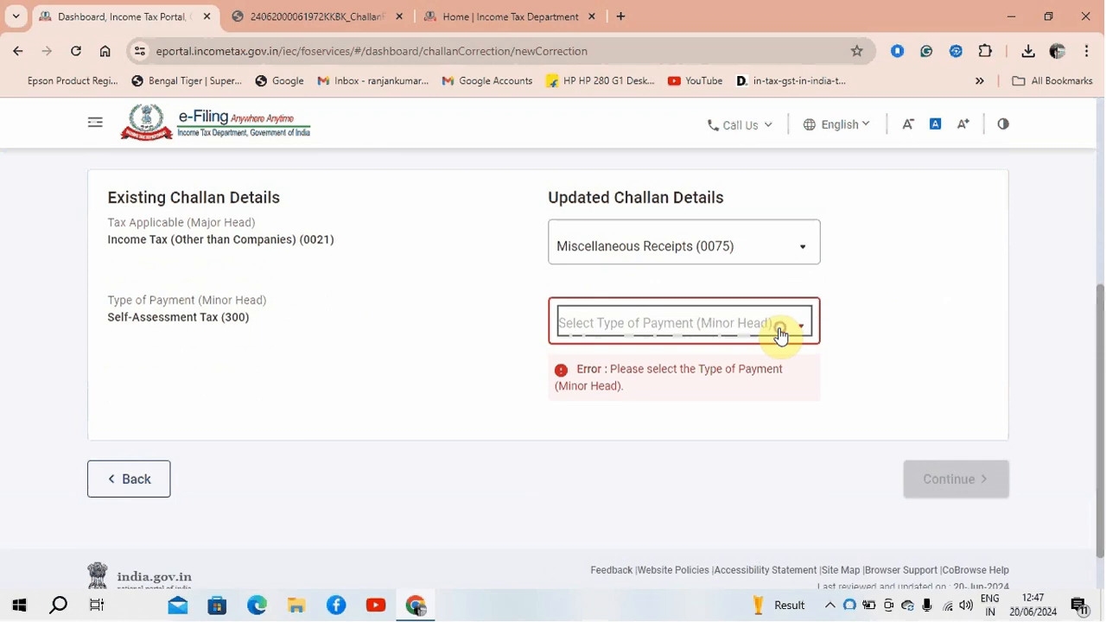
pyautogui.click(331, 316)
pyautogui.click(752, 317)
pyautogui.click(757, 258)
pyautogui.scroll(5, 723, 284)
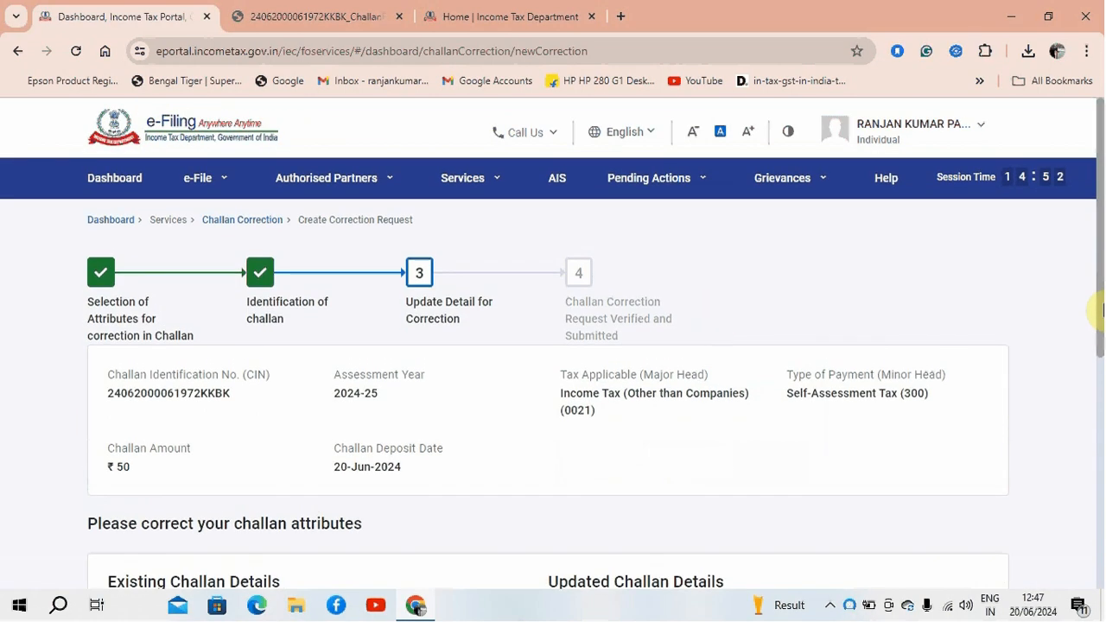
pyautogui.moveTo(1101, 300); pyautogui.dragTo(1046, 491)
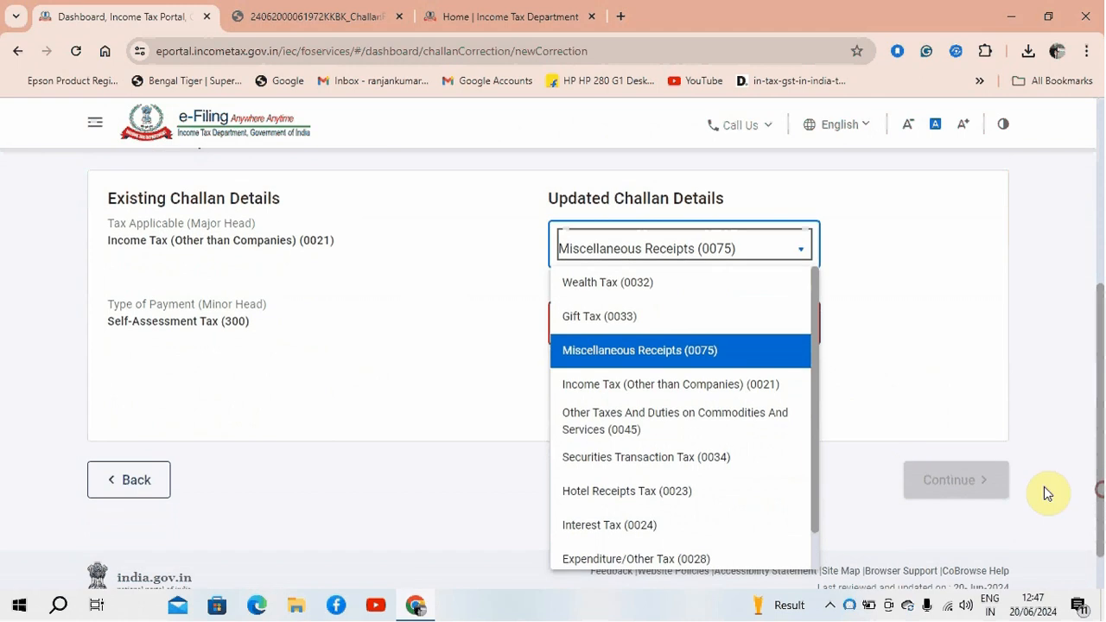
# Set the updated major head to Income Tax (Other than Companies) (0021) and the minor head to Outstanding Demand (Regular Assessment Tax) (400), trying Self-Assessment Tax (300) first
pyautogui.click(724, 395)
pyautogui.click(786, 367)
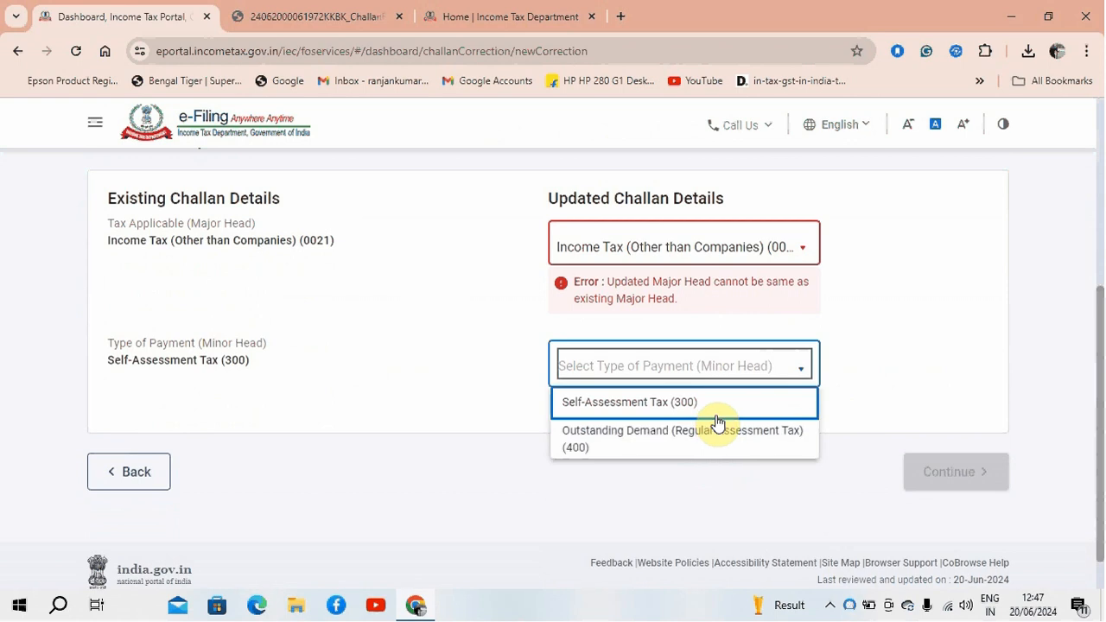
pyautogui.click(959, 308)
pyautogui.click(767, 256)
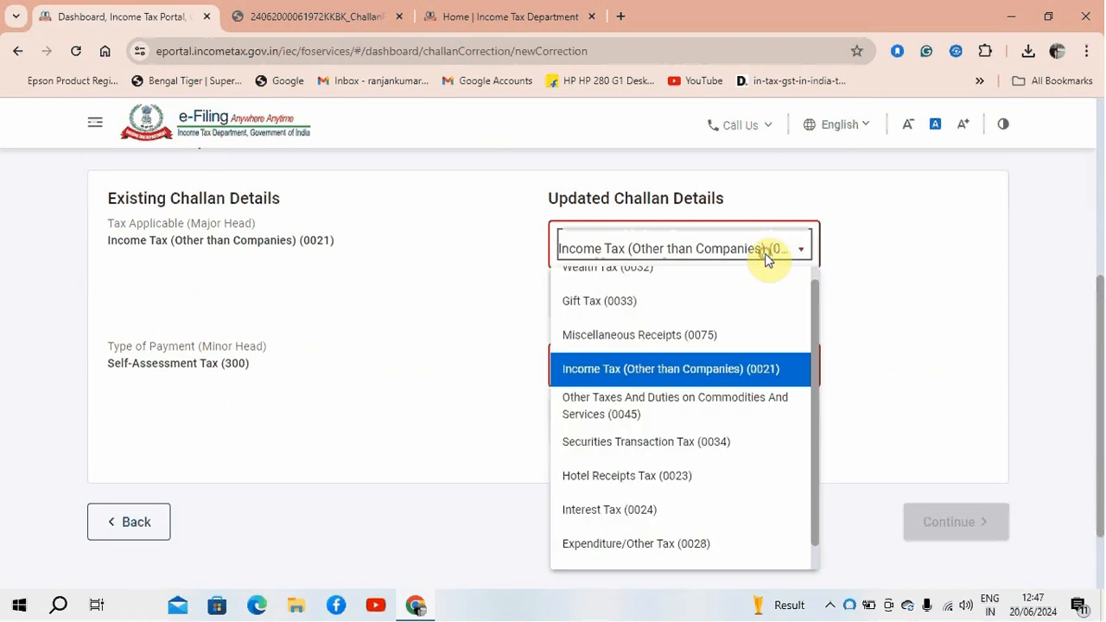
pyautogui.click(773, 371)
pyautogui.click(697, 366)
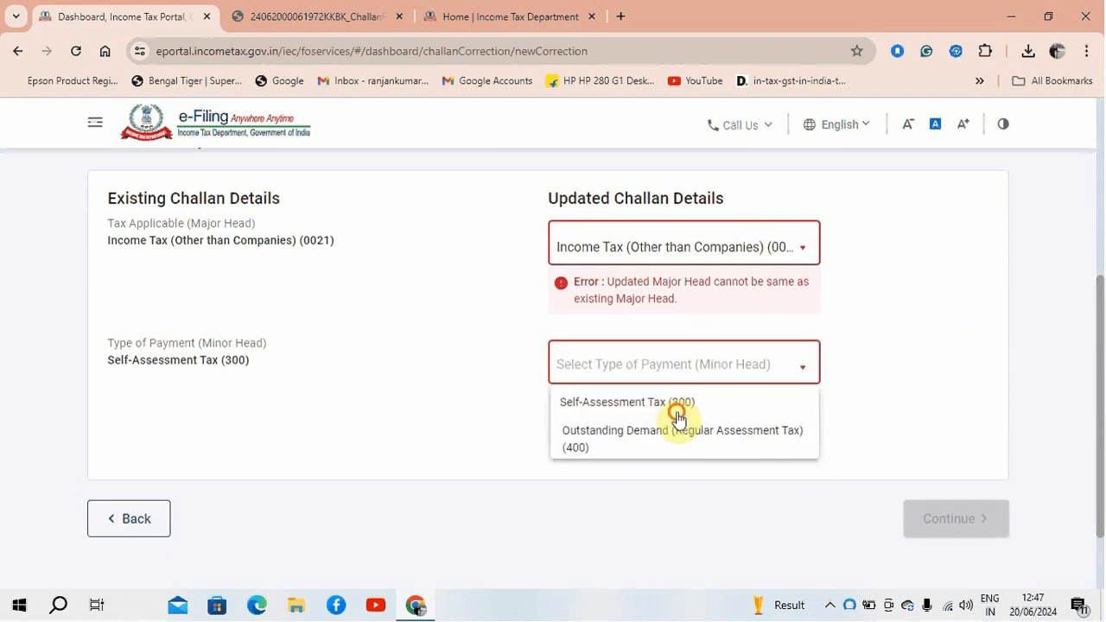
pyautogui.click(677, 412)
pyautogui.click(696, 367)
pyautogui.click(673, 437)
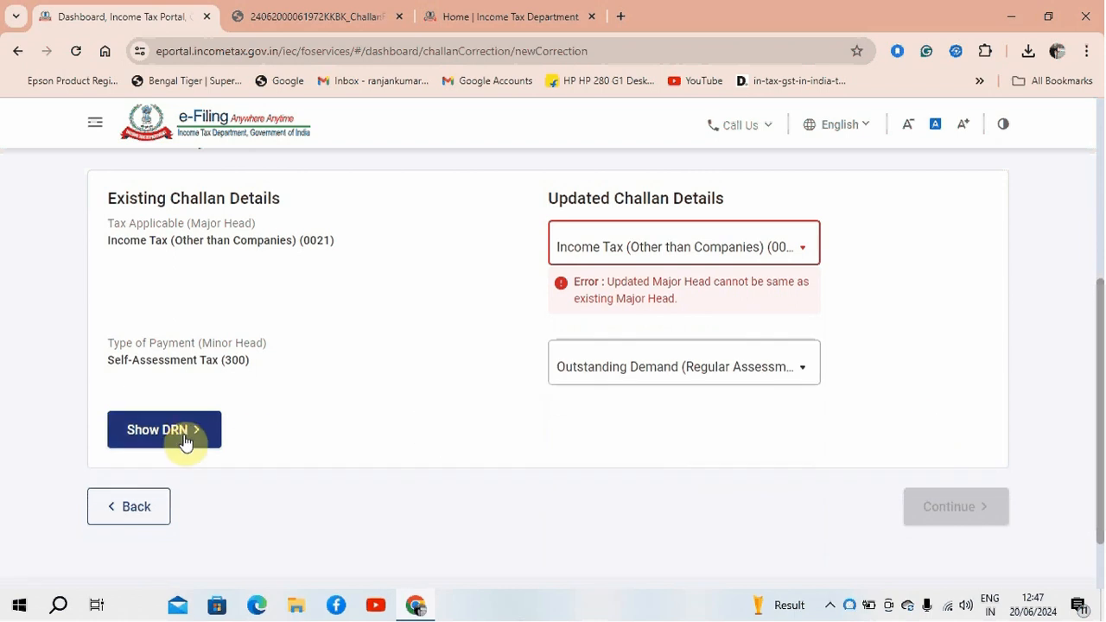
# Abandon the major and minor head request and start another challan correction request at the attribute selection
pyautogui.scroll(5, 960, 423)
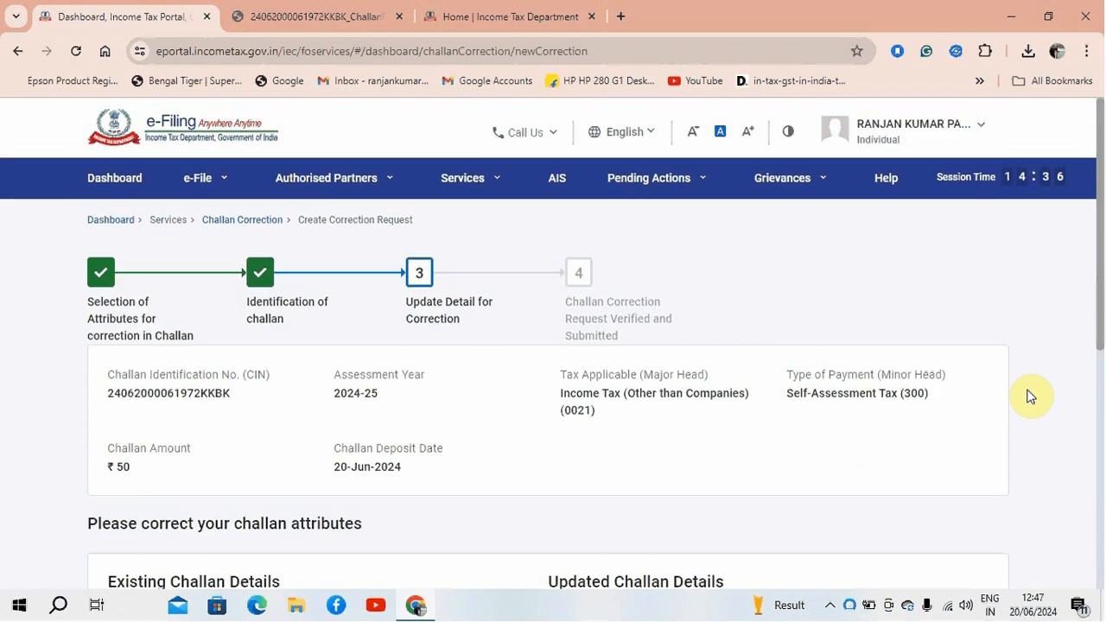
pyautogui.moveTo(1100, 287)
pyautogui.mouseDown()
pyautogui.moveTo(1095, 427)
pyautogui.moveTo(1095, 267)
pyautogui.mouseUp()
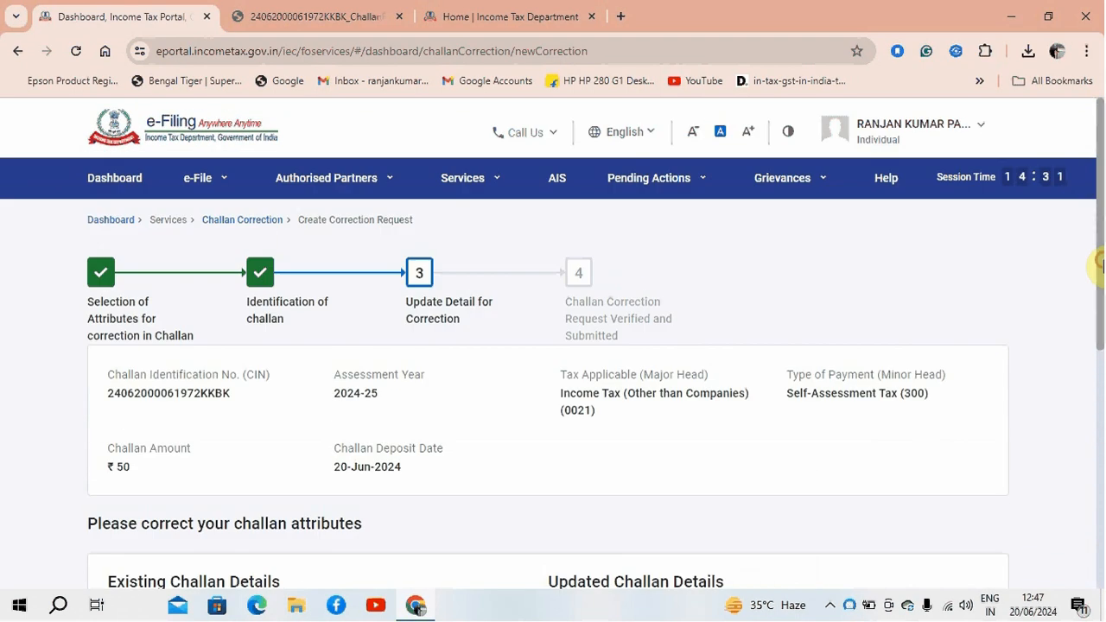
pyautogui.click(262, 227)
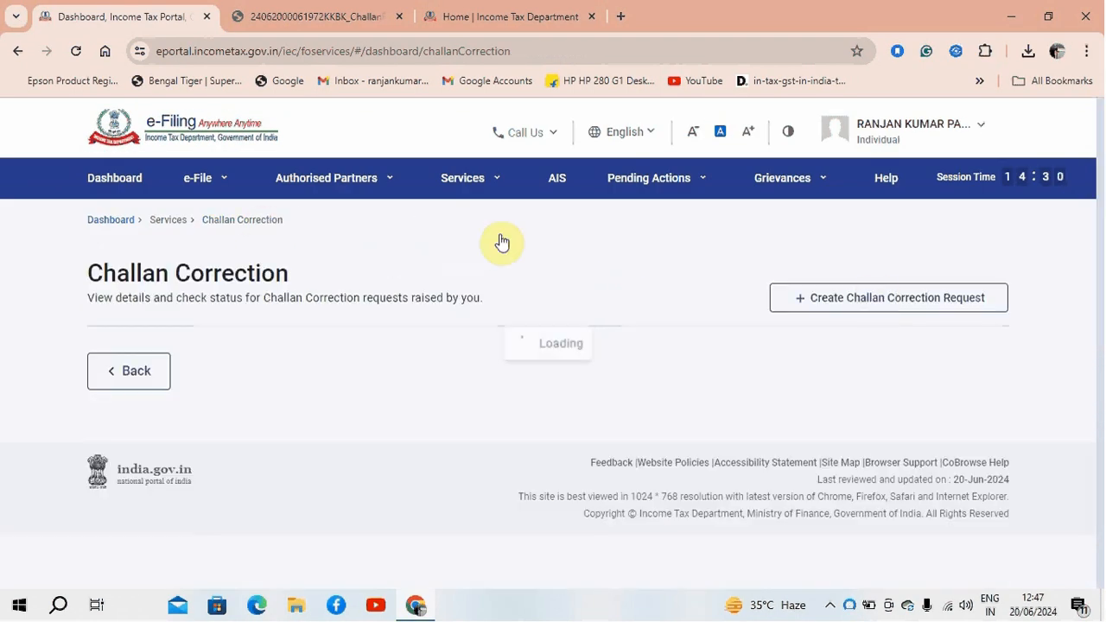
pyautogui.click(850, 316)
pyautogui.scroll(-3, 1098, 247)
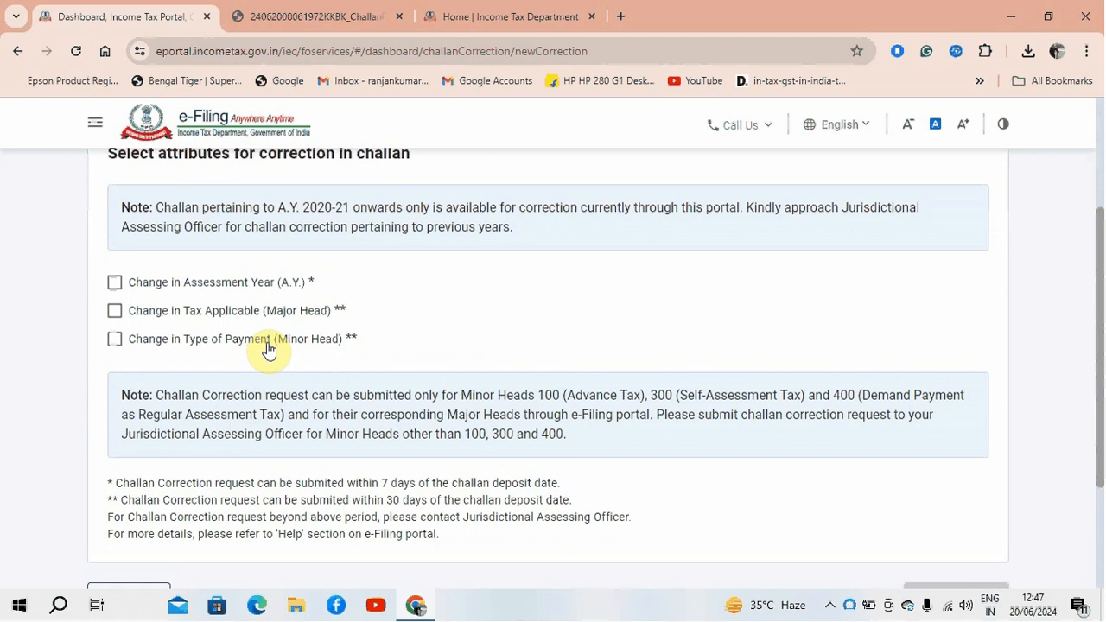
pyautogui.moveTo(1099, 268); pyautogui.dragTo(1100, 296)
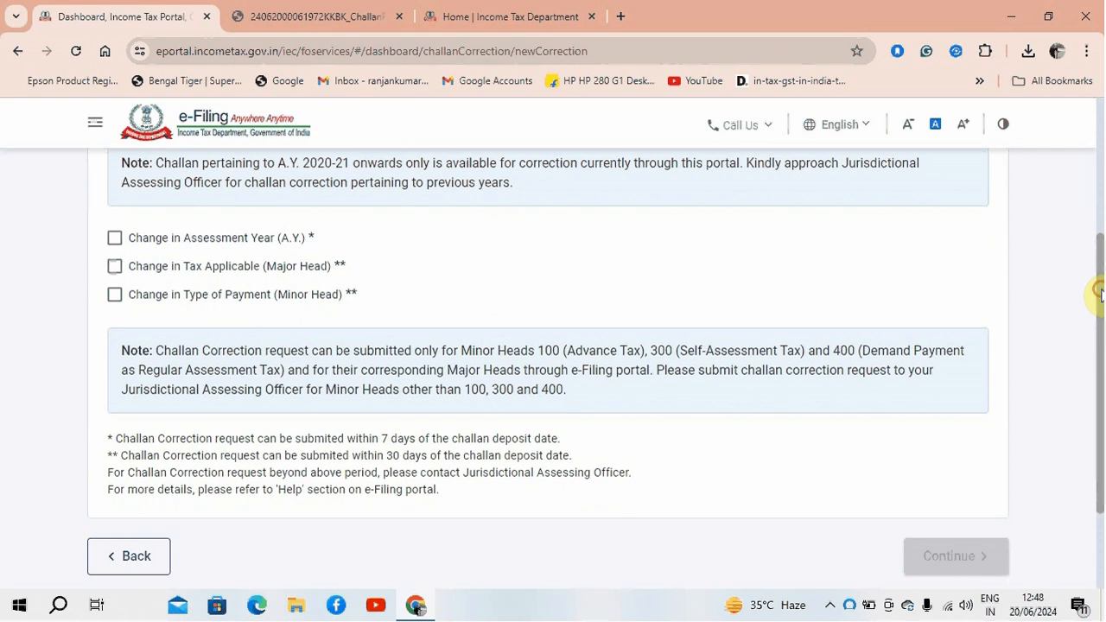
# Highlight the Major Head and Minor Head values on the challan receipt PDF to check them
pyautogui.click(380, 16)
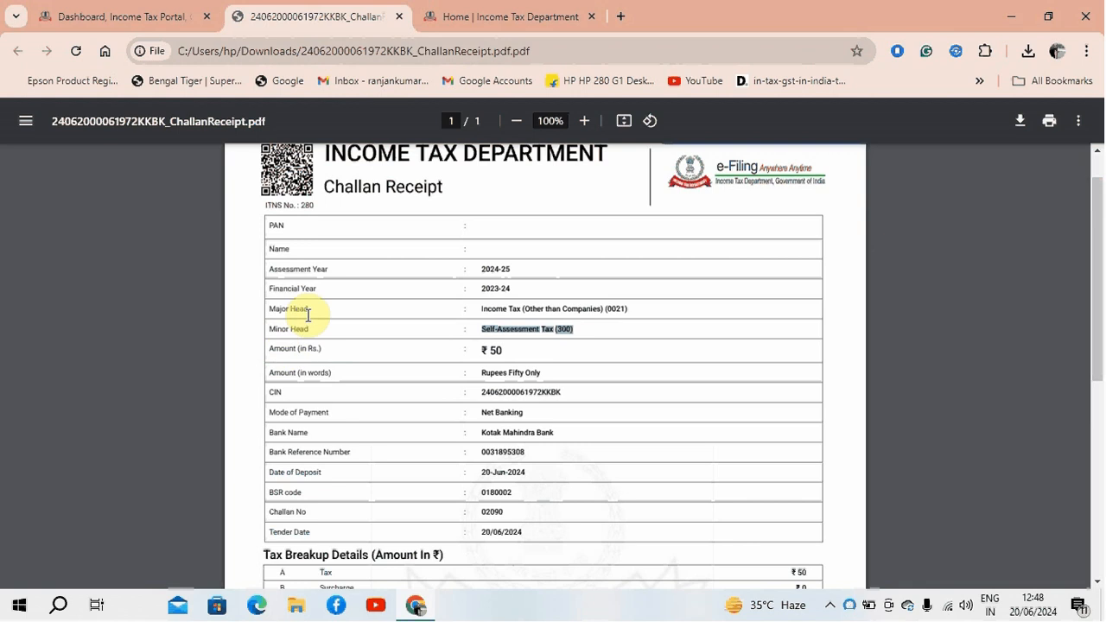
pyautogui.moveTo(482, 308); pyautogui.dragTo(619, 309)
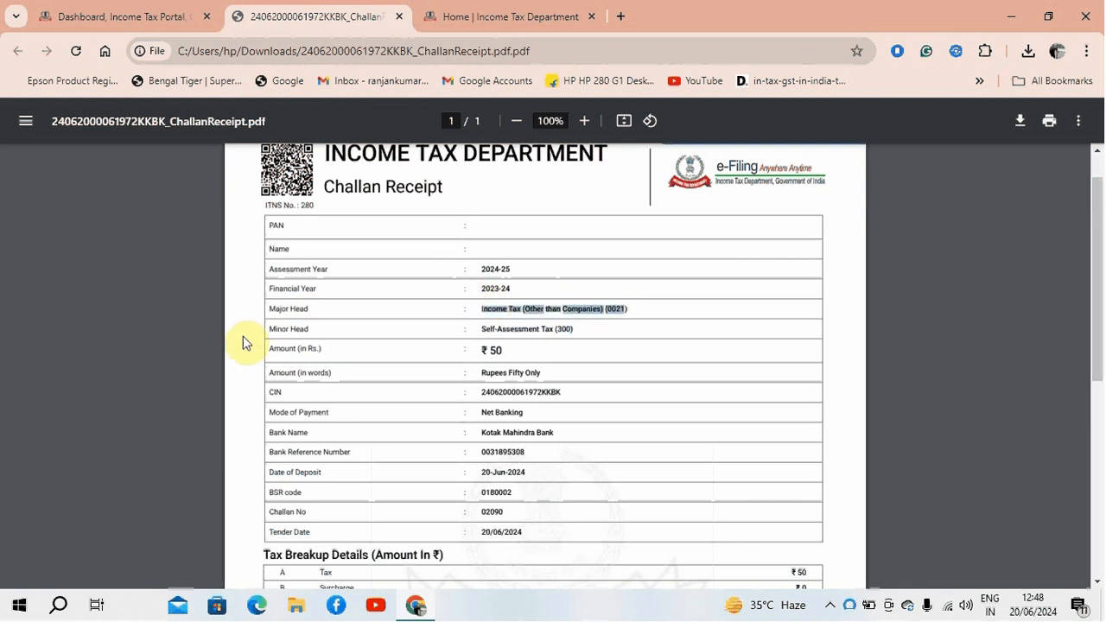
pyautogui.moveTo(481, 329); pyautogui.dragTo(572, 335)
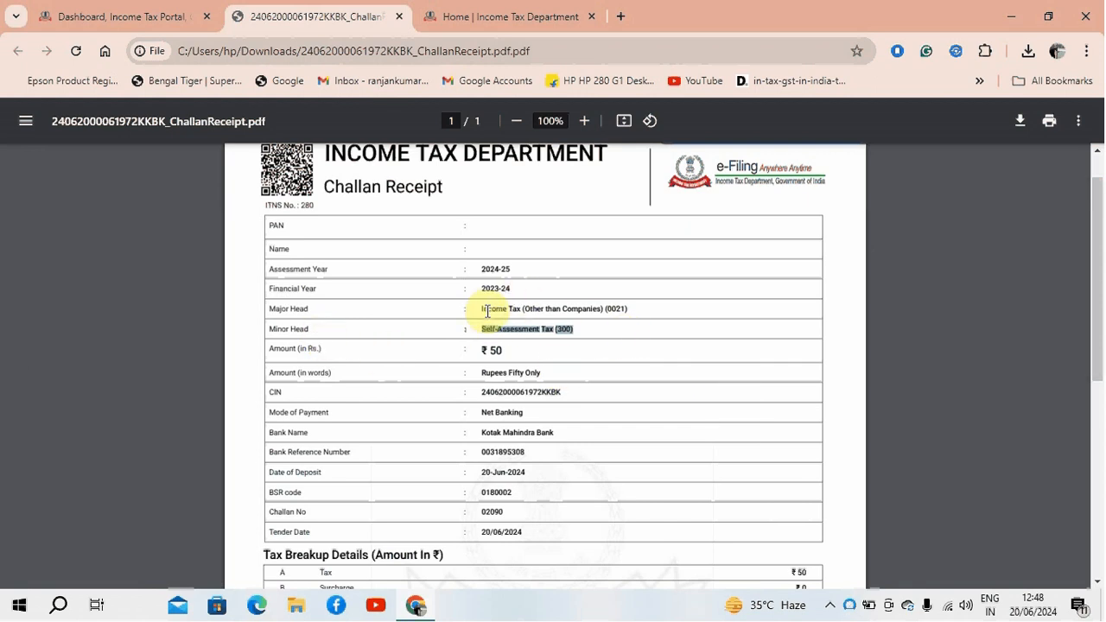
pyautogui.moveTo(481, 308); pyautogui.dragTo(649, 303)
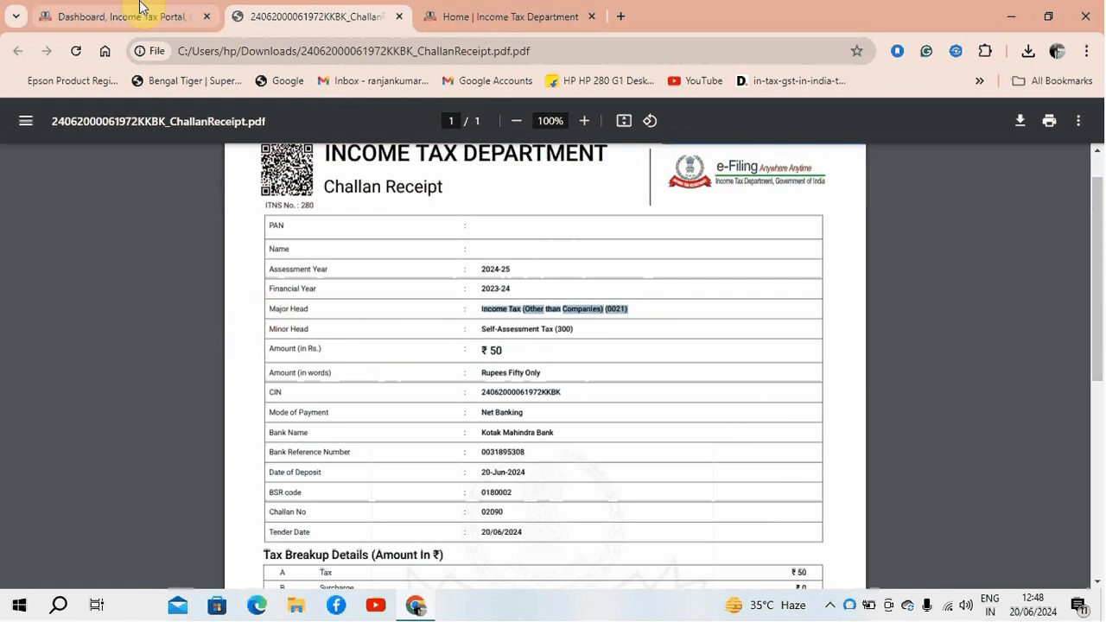
# Return to the new correction request and mark only Change in Tax Applicable (Major Head) for correction
pyautogui.click(126, 21)
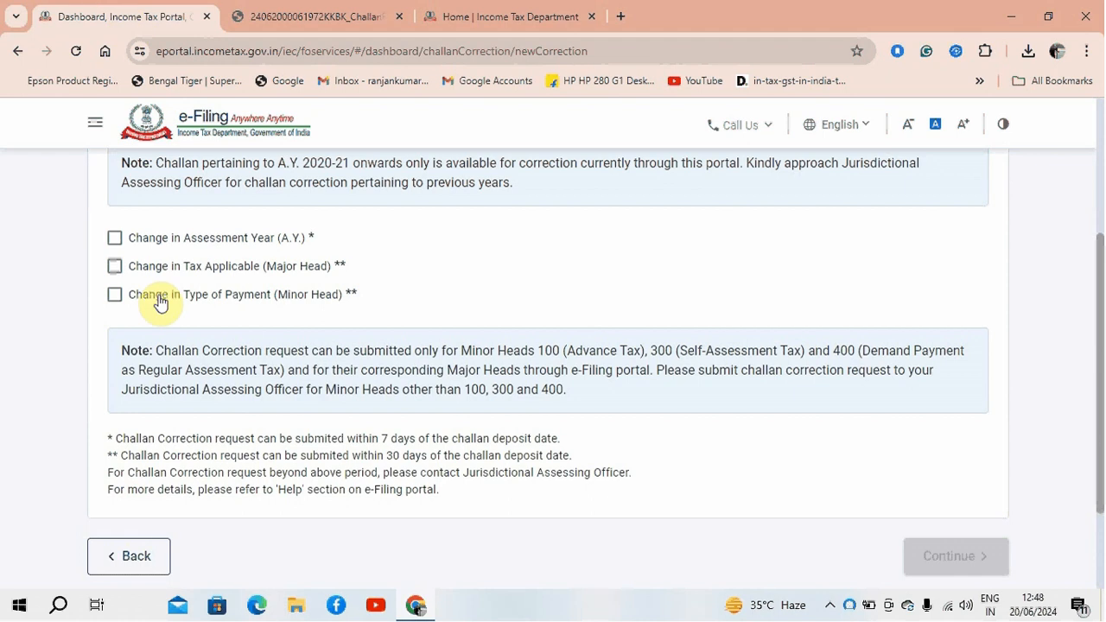
pyautogui.click(114, 266)
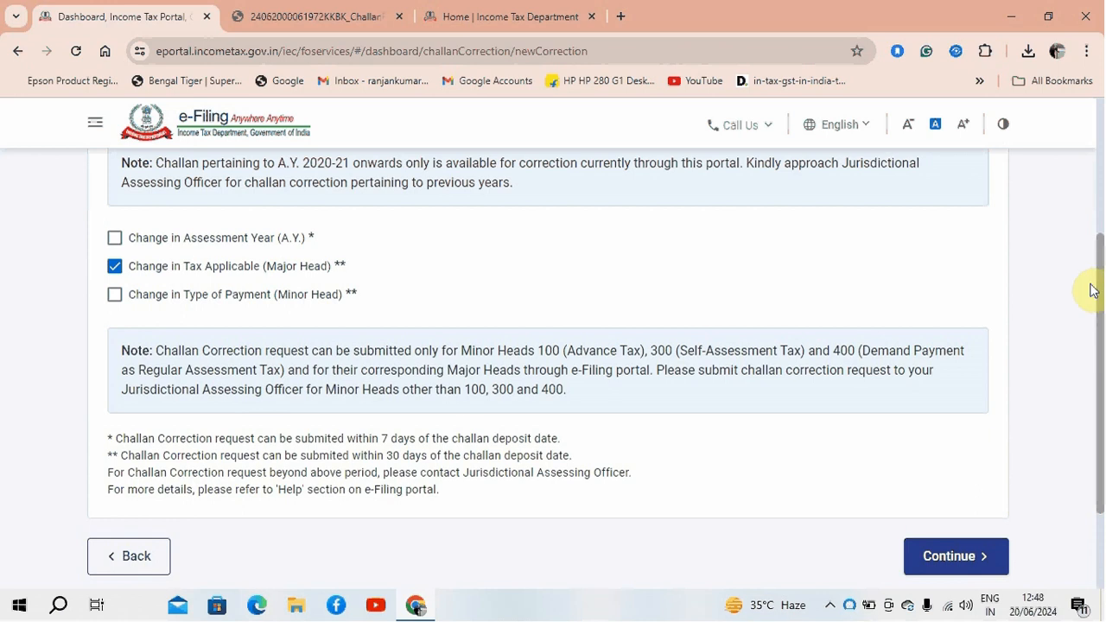
# Highlight the submission time limits in the notes, within 7 days and within 30 days of the challan deposit date
pyautogui.moveTo(1098, 276); pyautogui.dragTo(1099, 308)
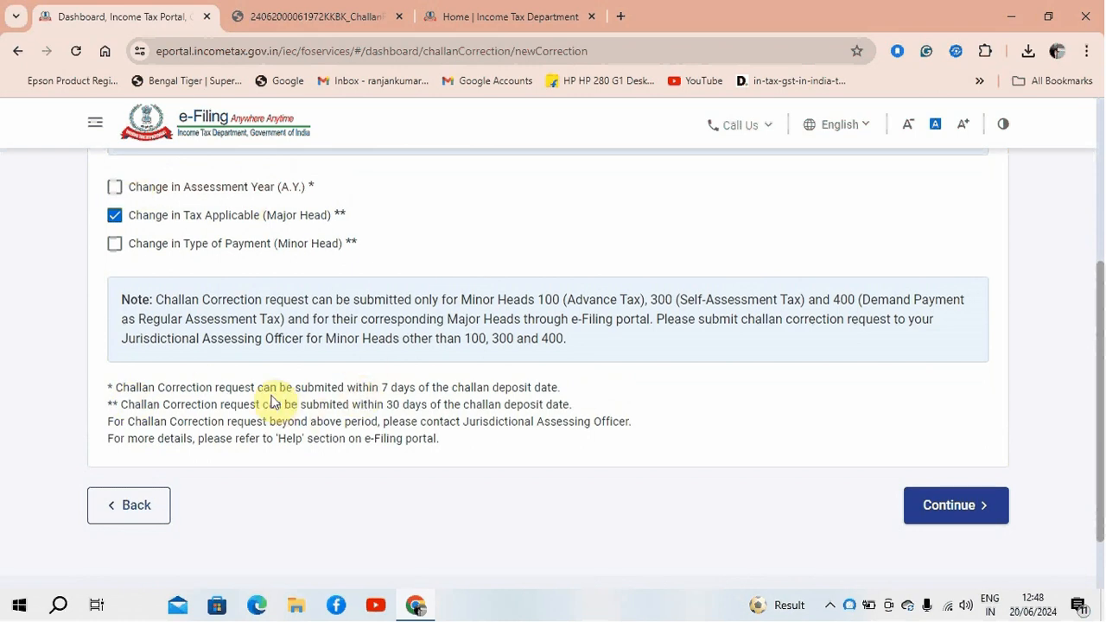
pyautogui.moveTo(348, 387); pyautogui.dragTo(559, 387)
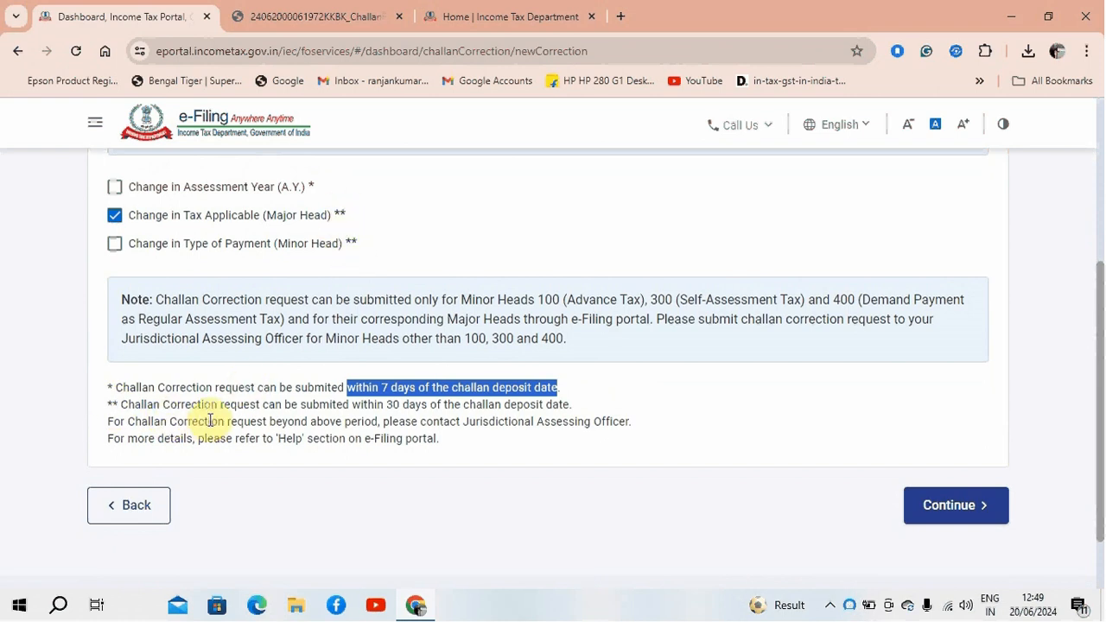
pyautogui.click(350, 405)
pyautogui.moveTo(386, 404); pyautogui.dragTo(570, 403)
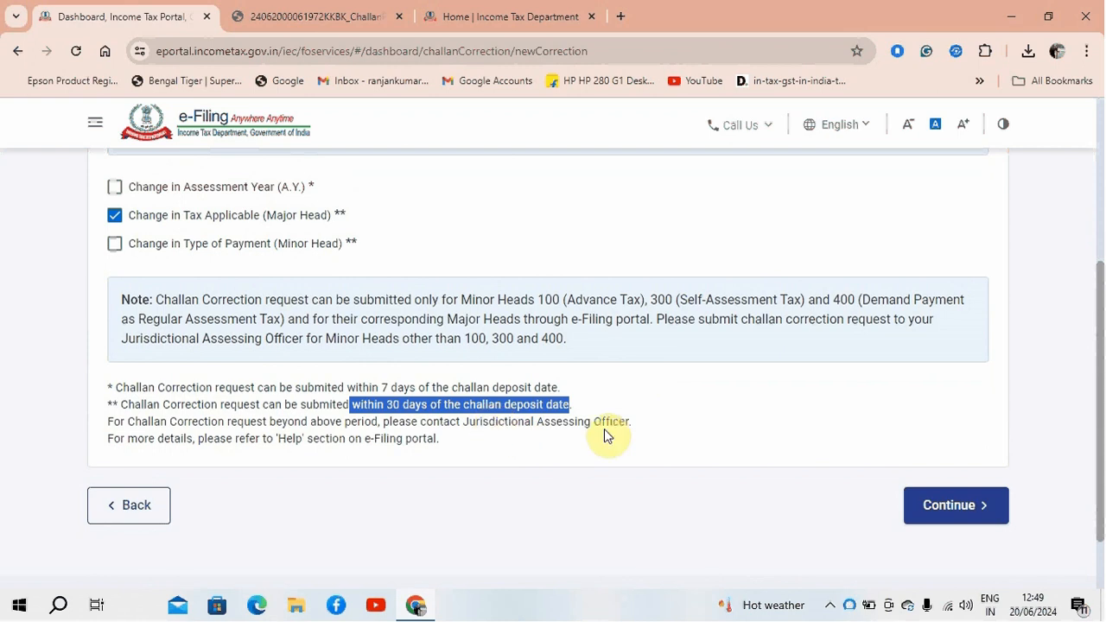
pyautogui.moveTo(1098, 415); pyautogui.dragTo(1102, 292)
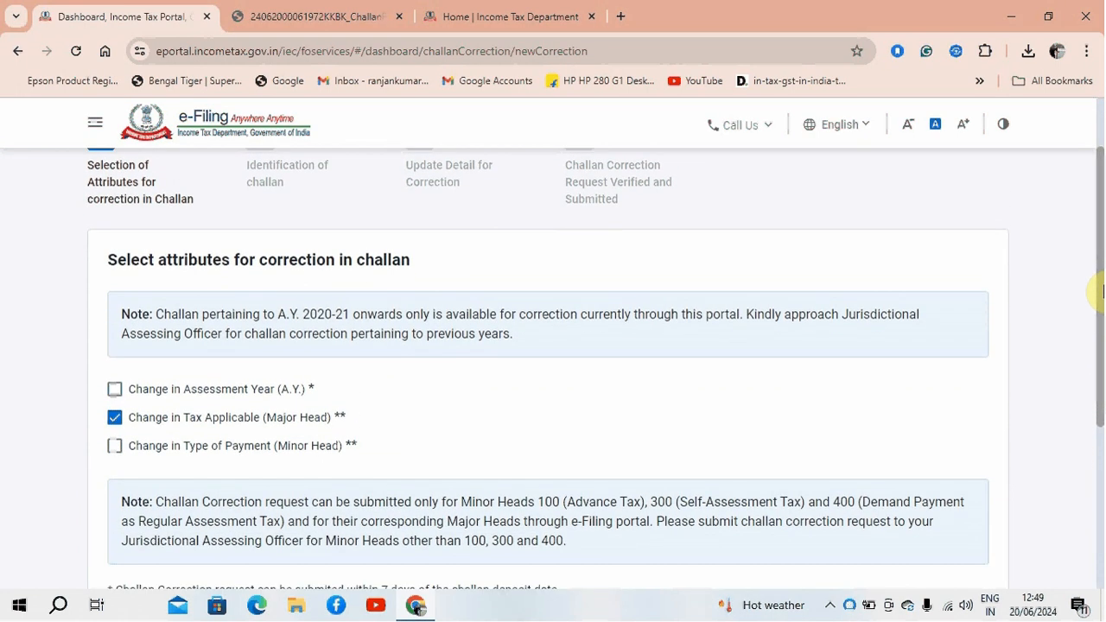